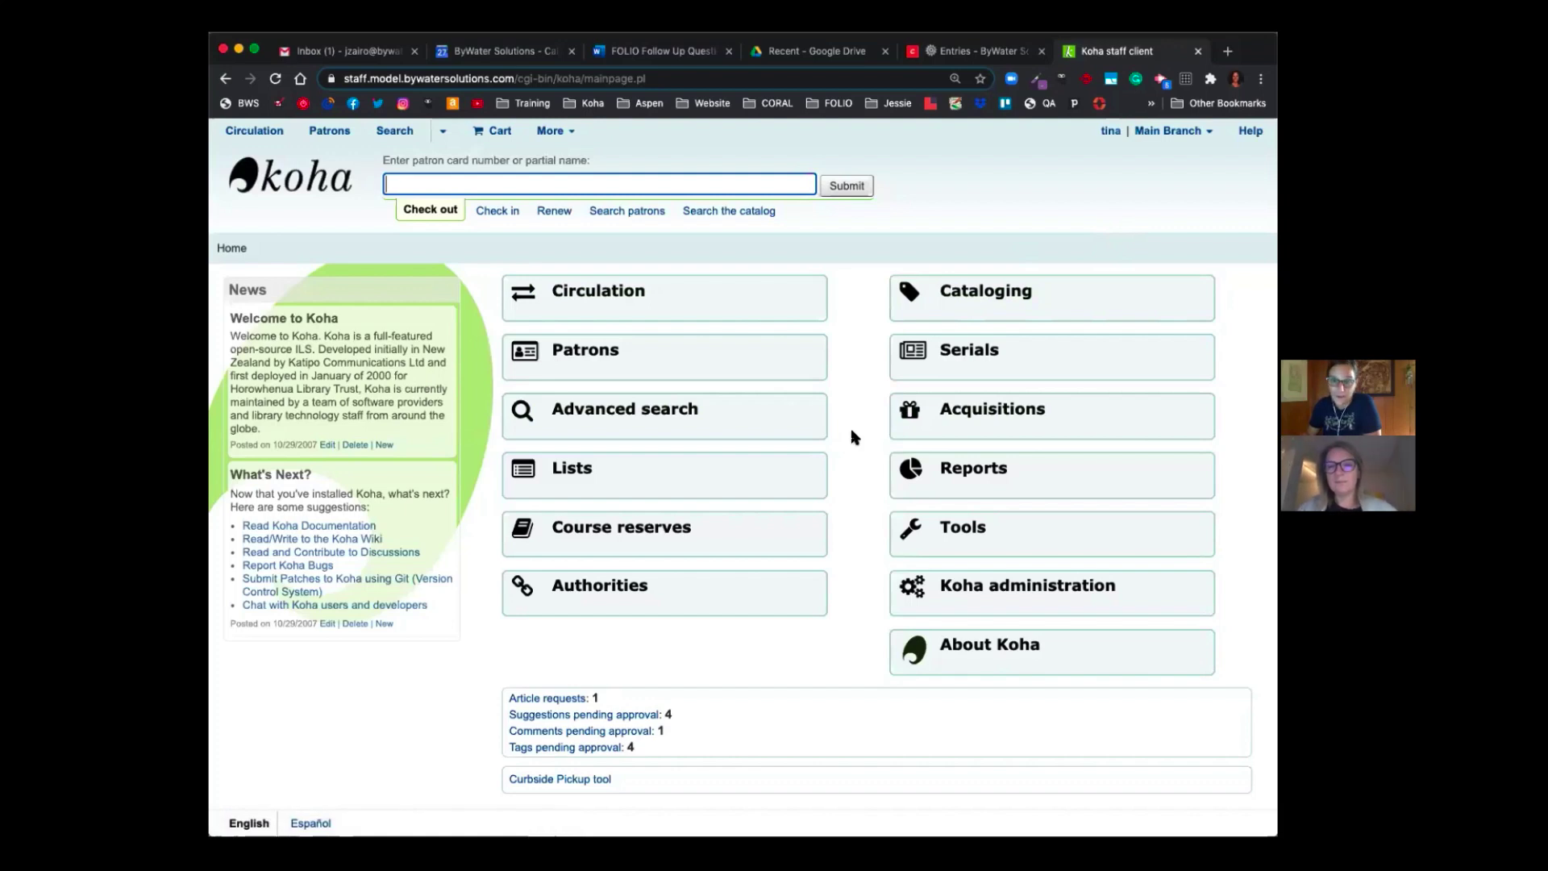
Step: Go to the Koha administration page from the staff home page
left_click(1027, 603)
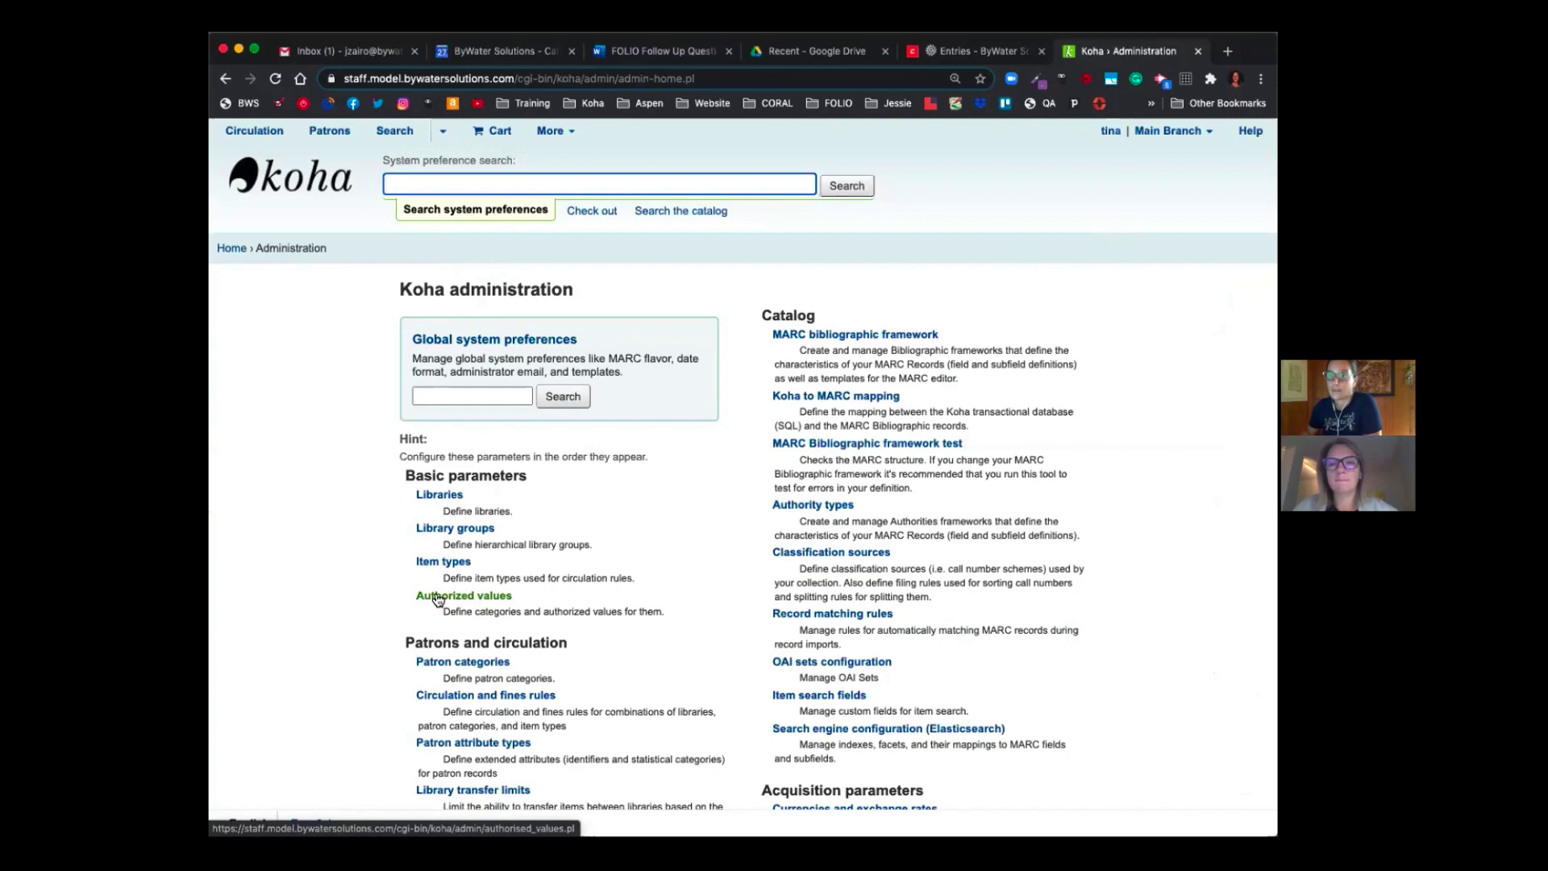
Step: Open Authorized values under Basic parameters and scroll down the 44-category table
left_click(438, 596)
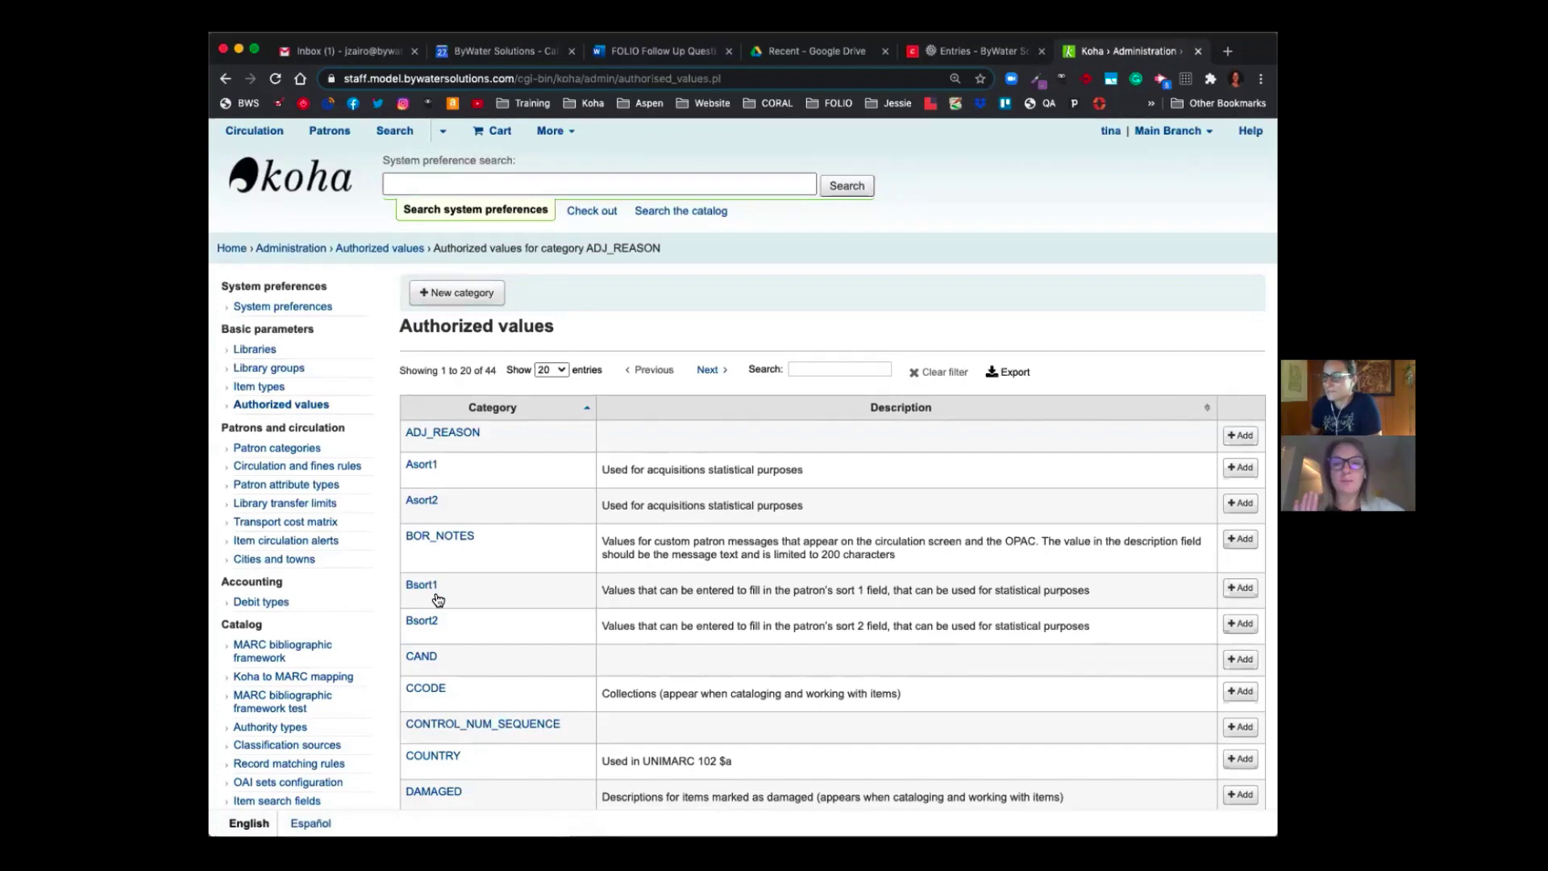
scroll(437, 599, "down", 4)
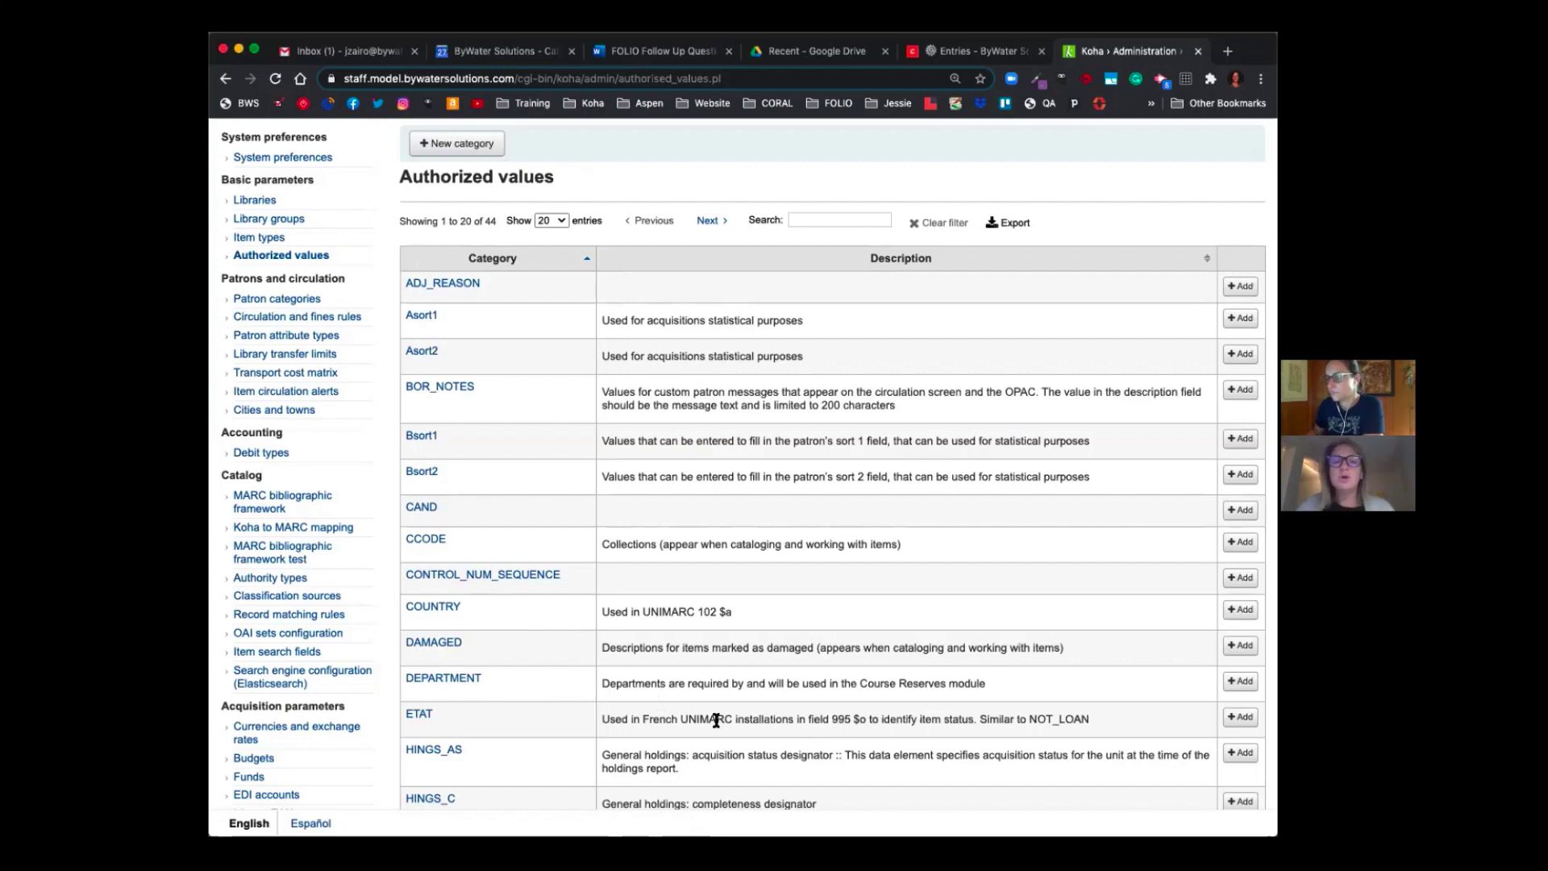
scroll(750, 520, "down", 1)
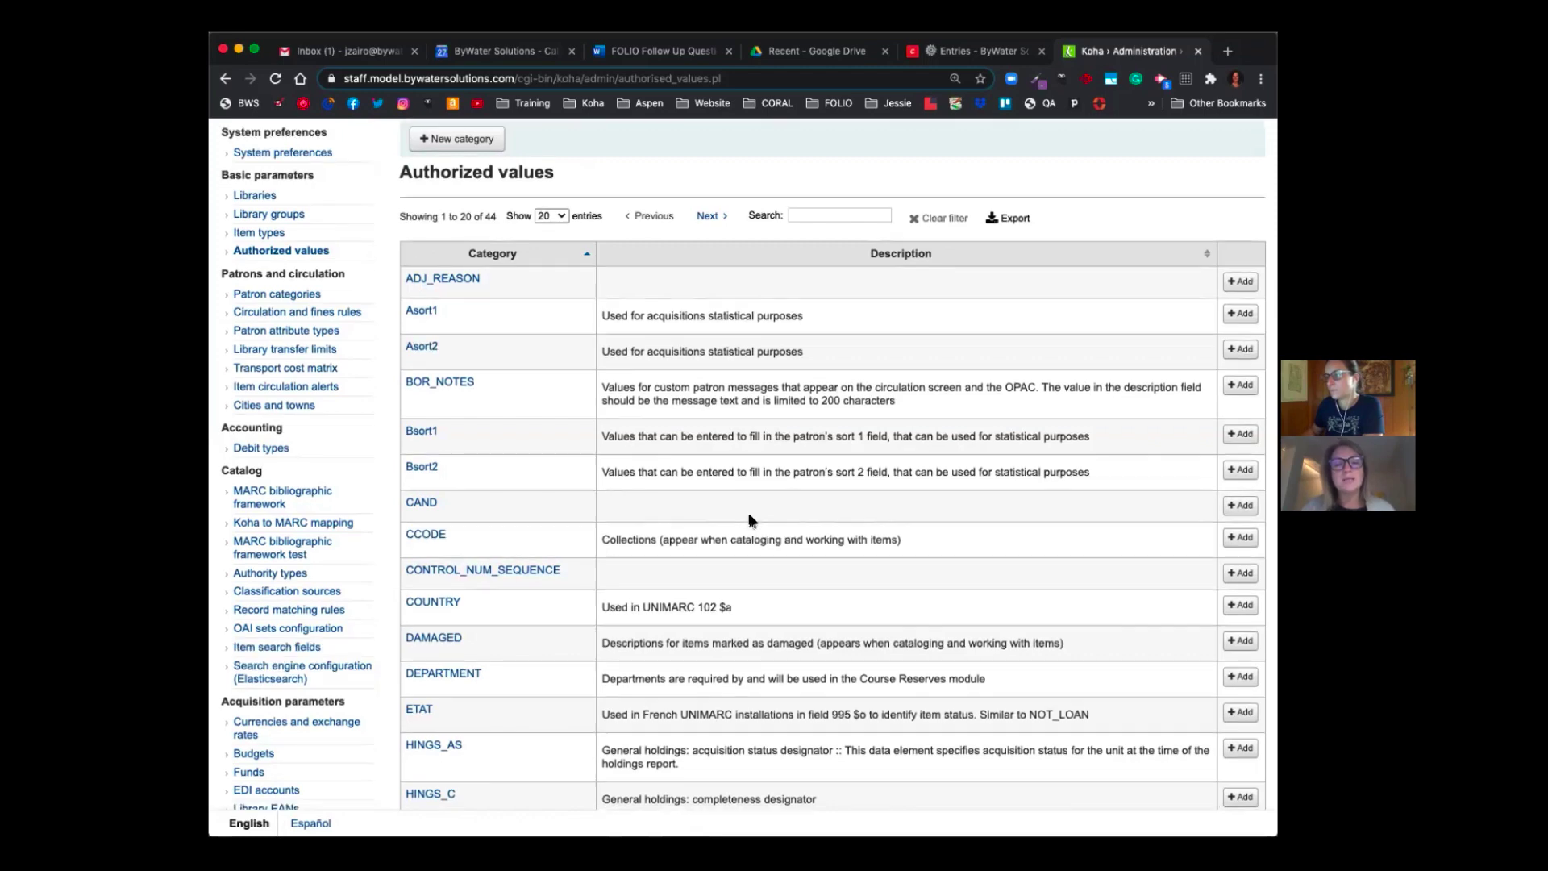
scroll(750, 521, "down", 5)
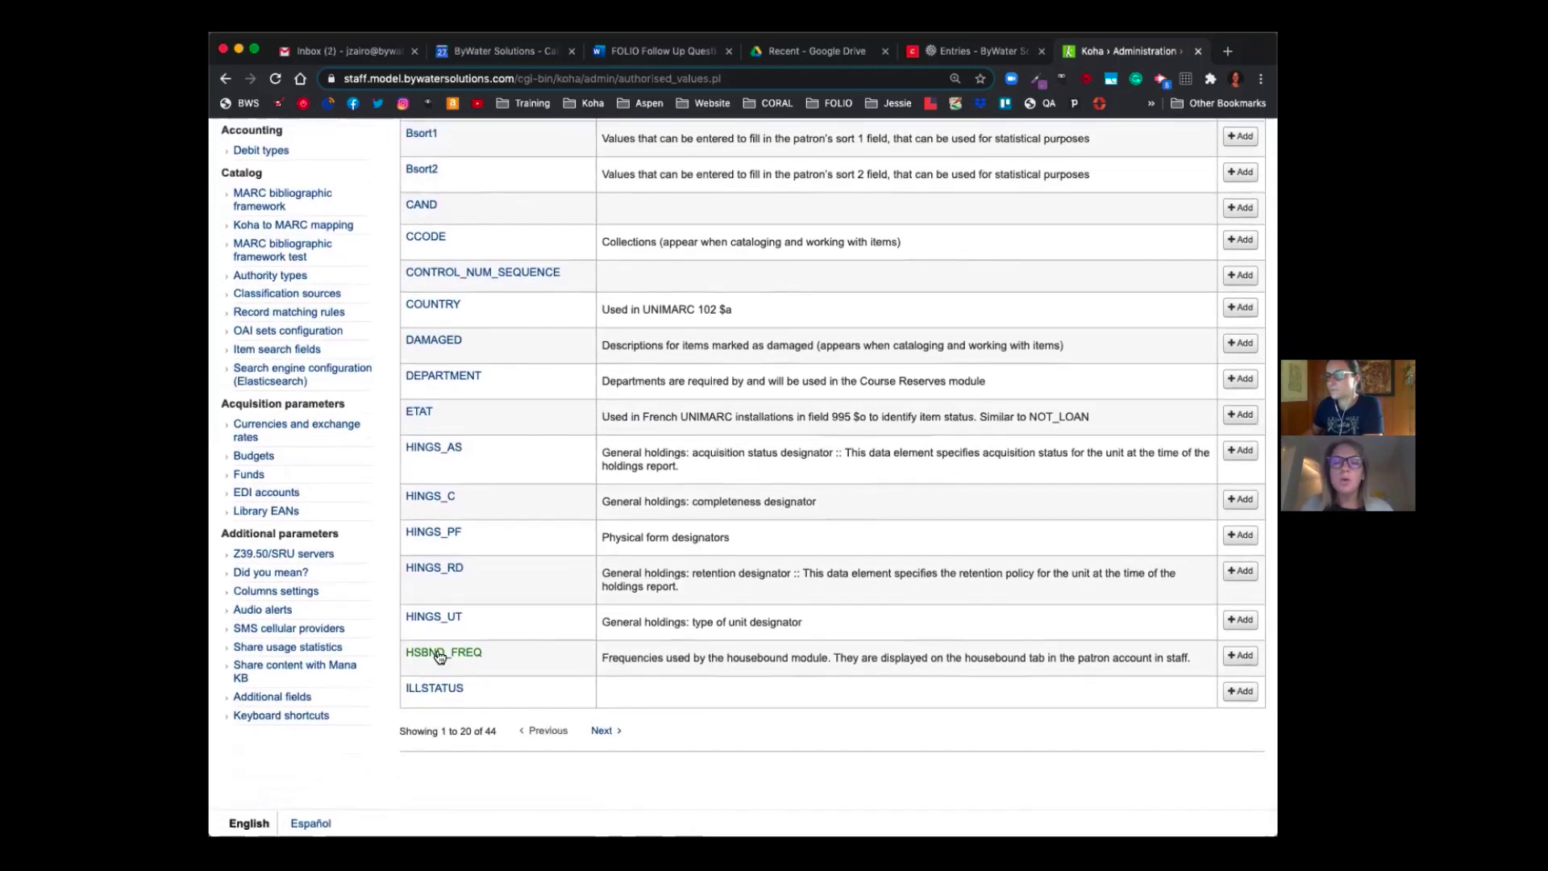
Step: Highlight the HSBND_FREQ name and description, then clear the highlight and return to the top
left_click_drag(403, 655, 492, 657)
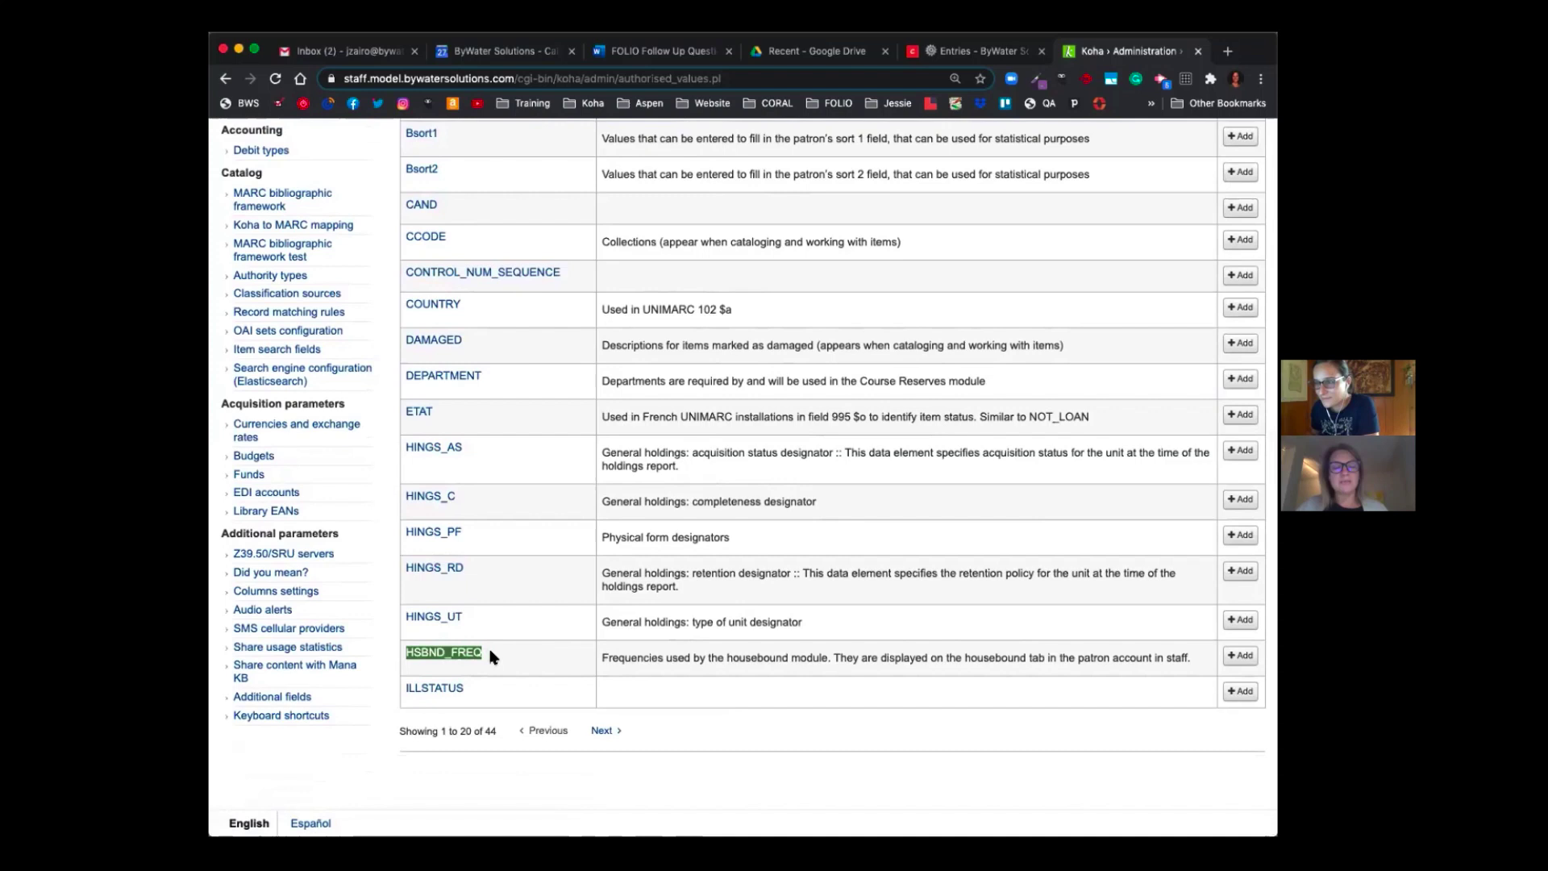
left_click_drag(601, 658, 831, 659)
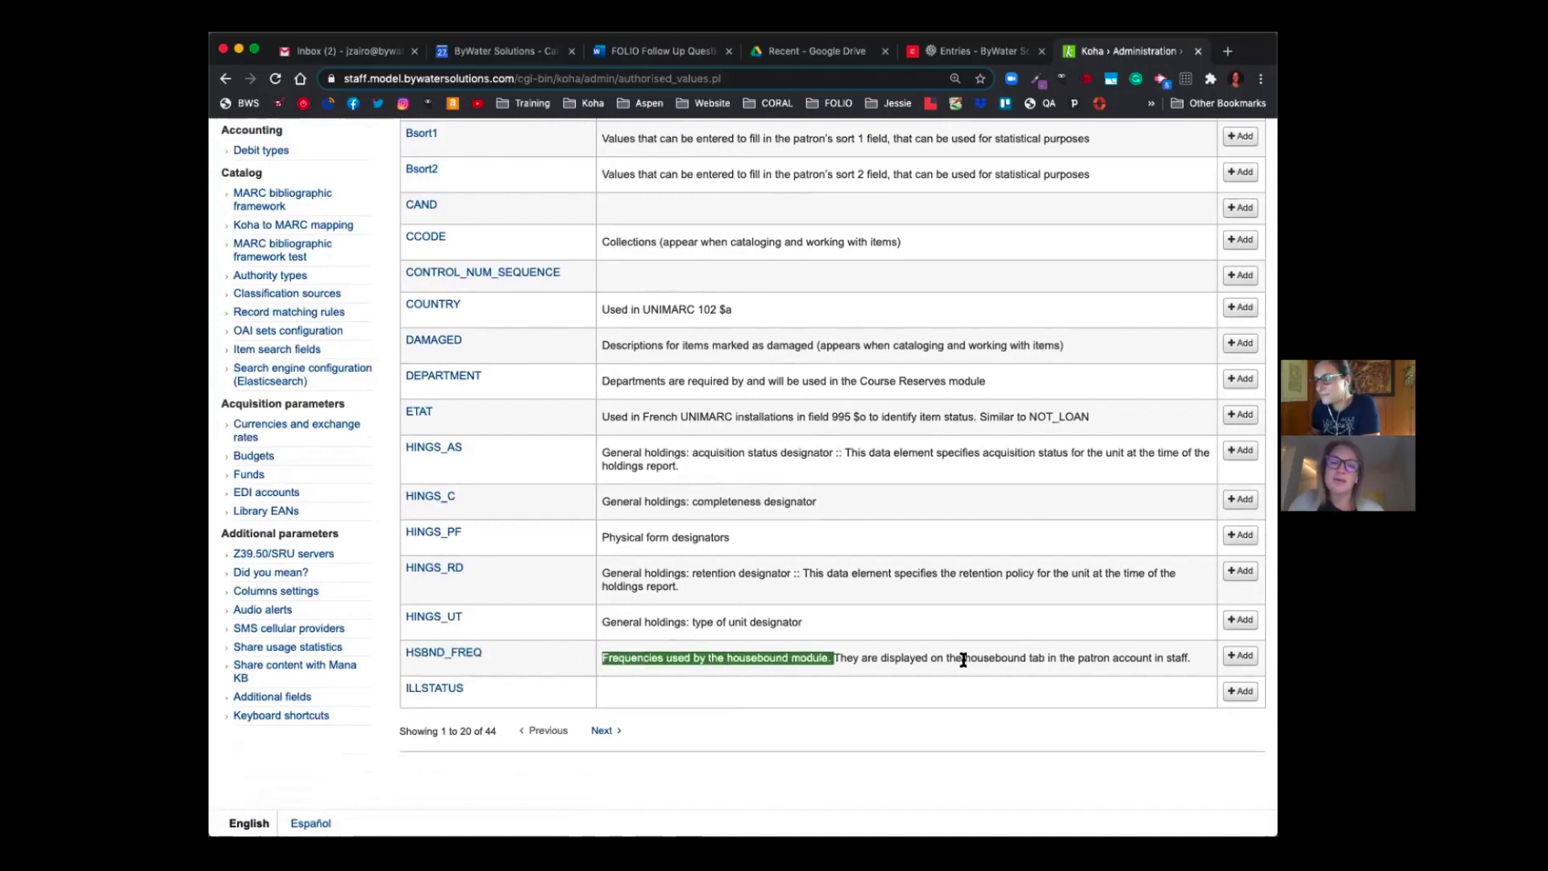
left_click_drag(965, 658, 1191, 660)
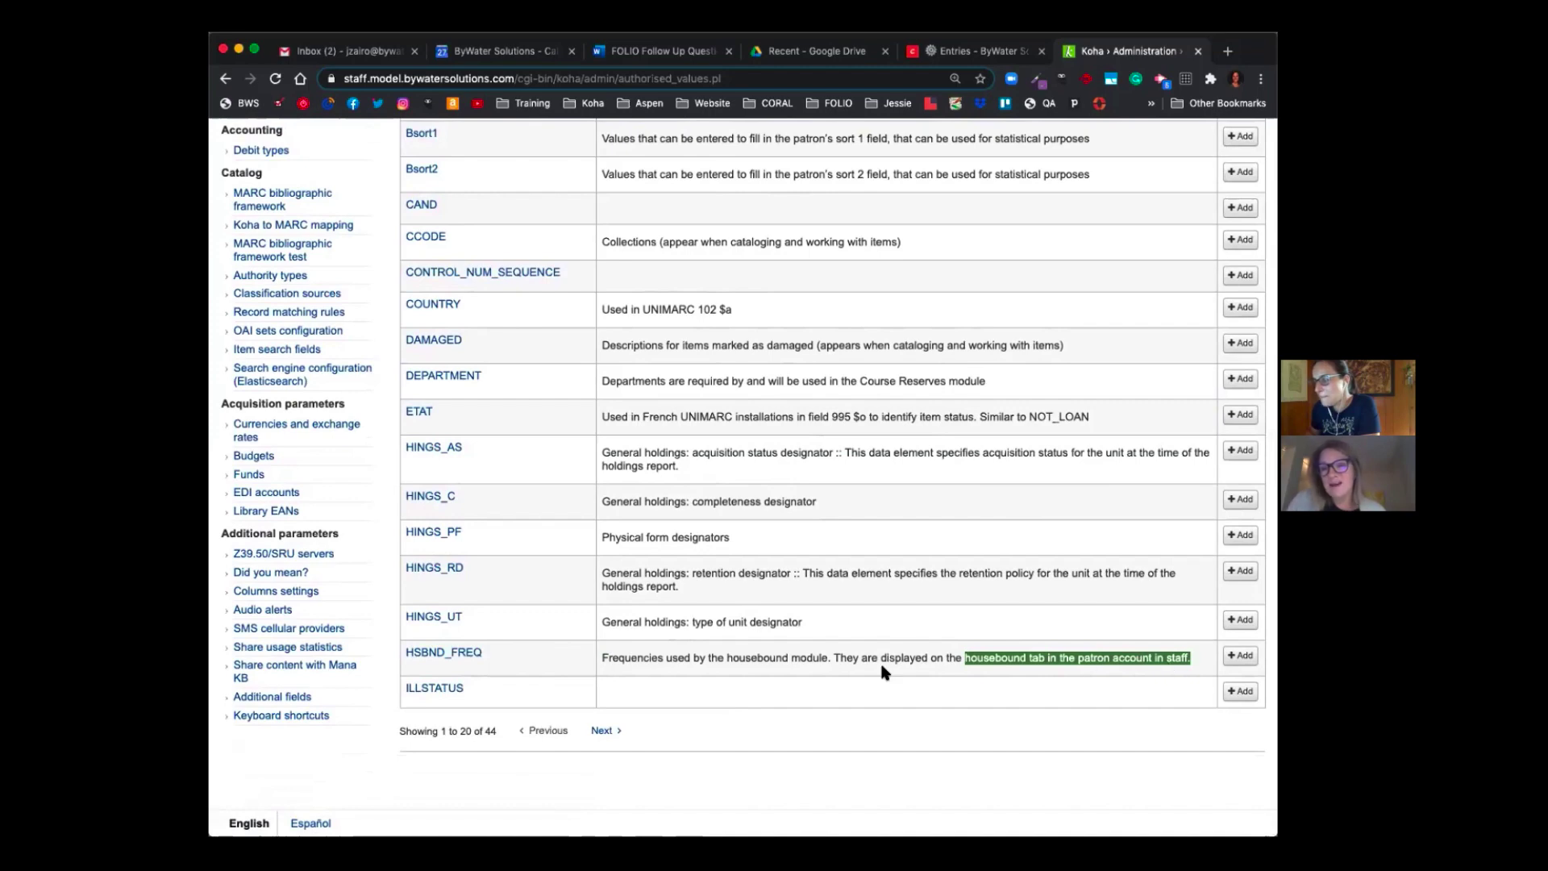
left_click(704, 681)
scroll(705, 681, "up", 1)
scroll(708, 690, "up", 5)
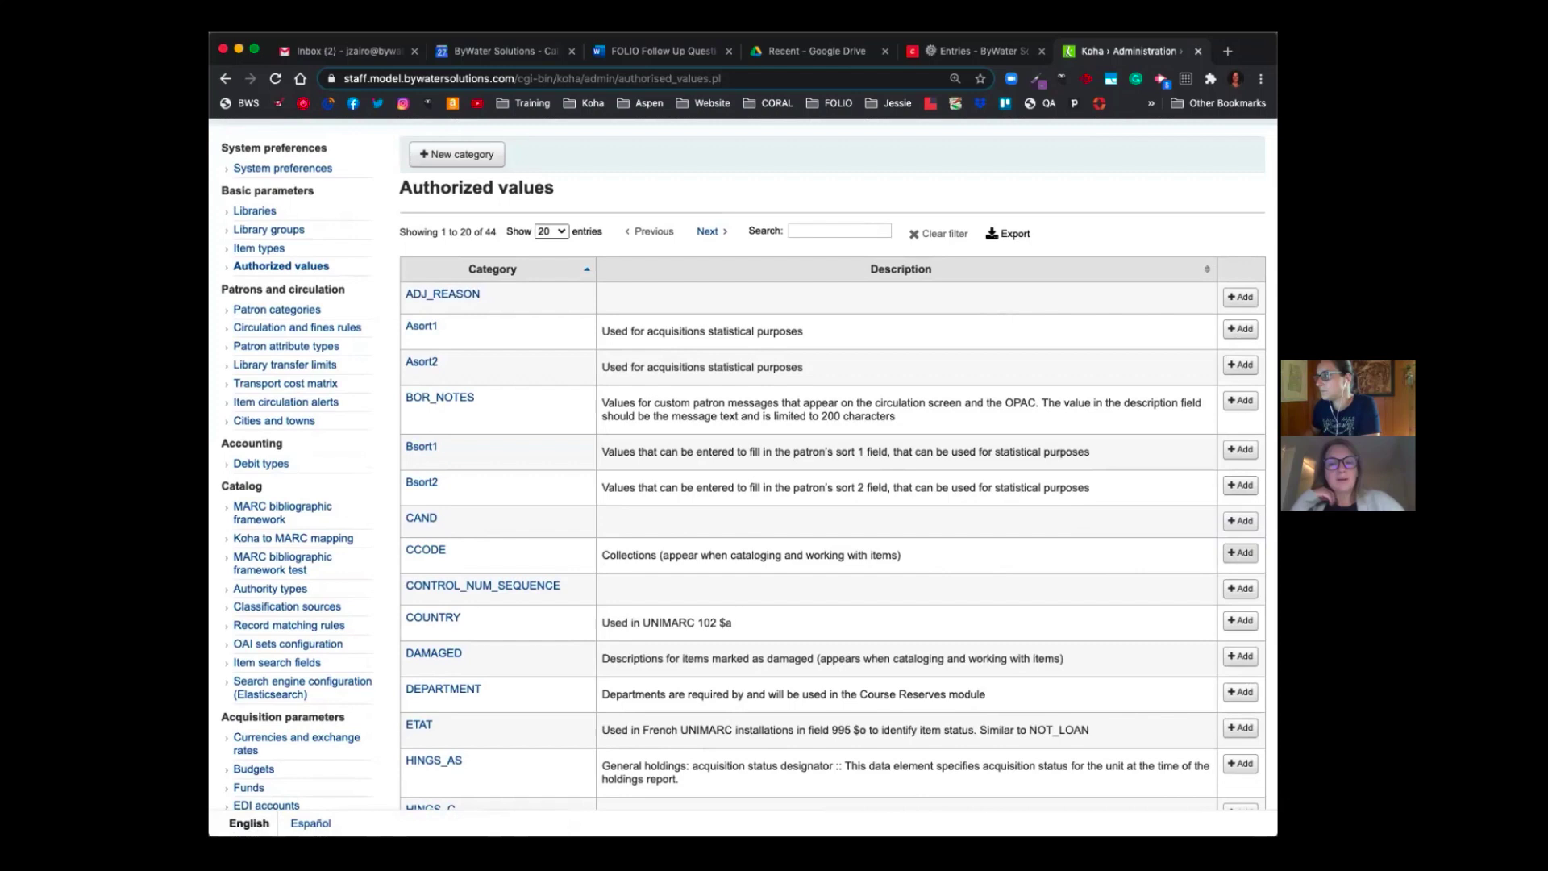
left_click(1241, 553)
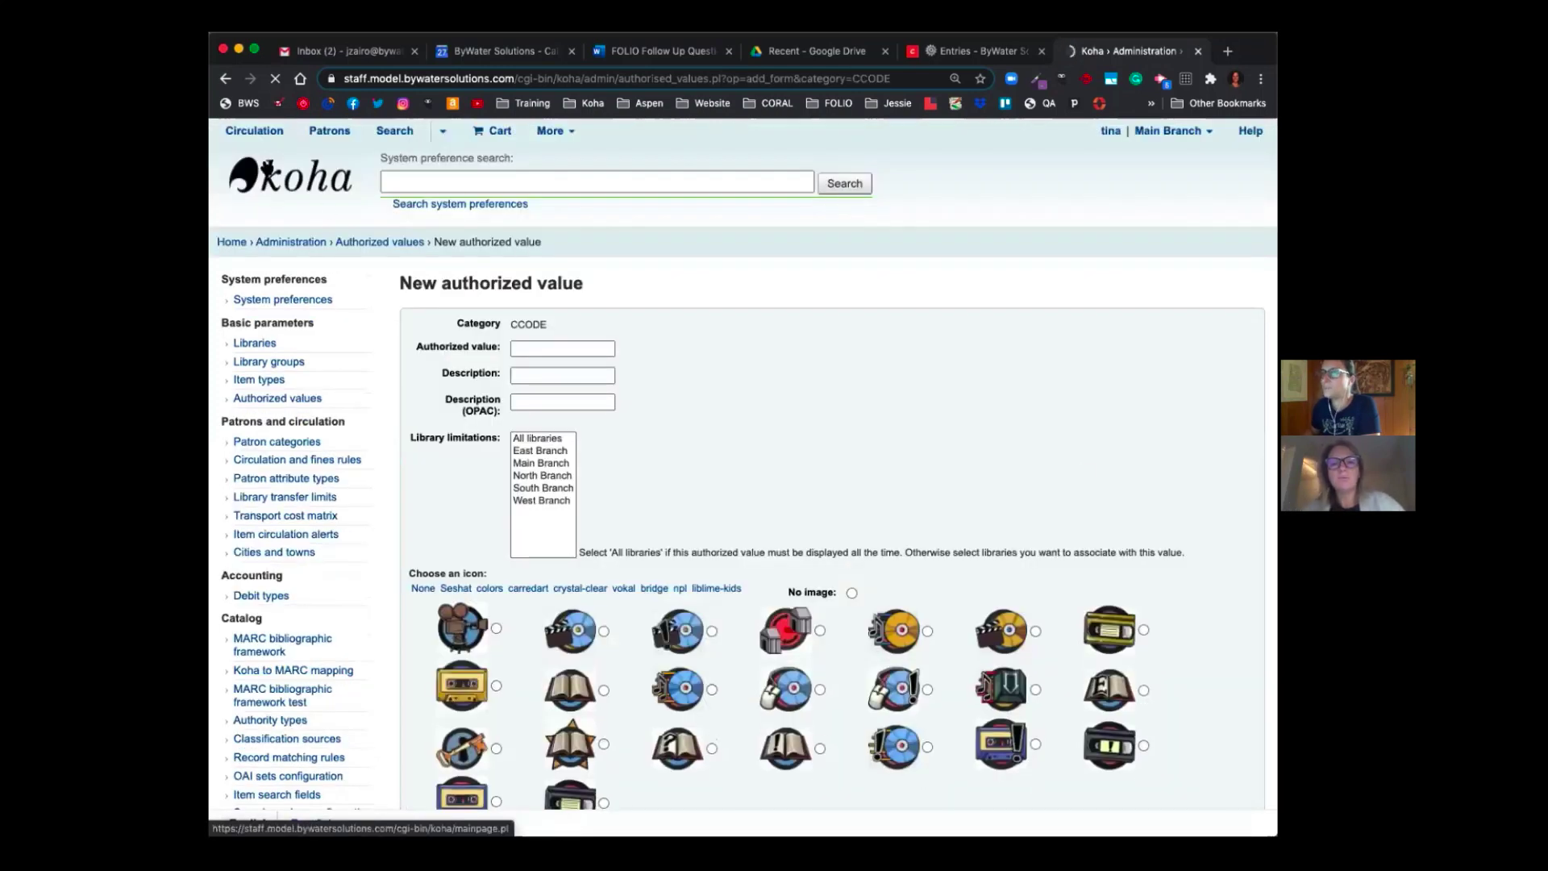
left_click(225, 79)
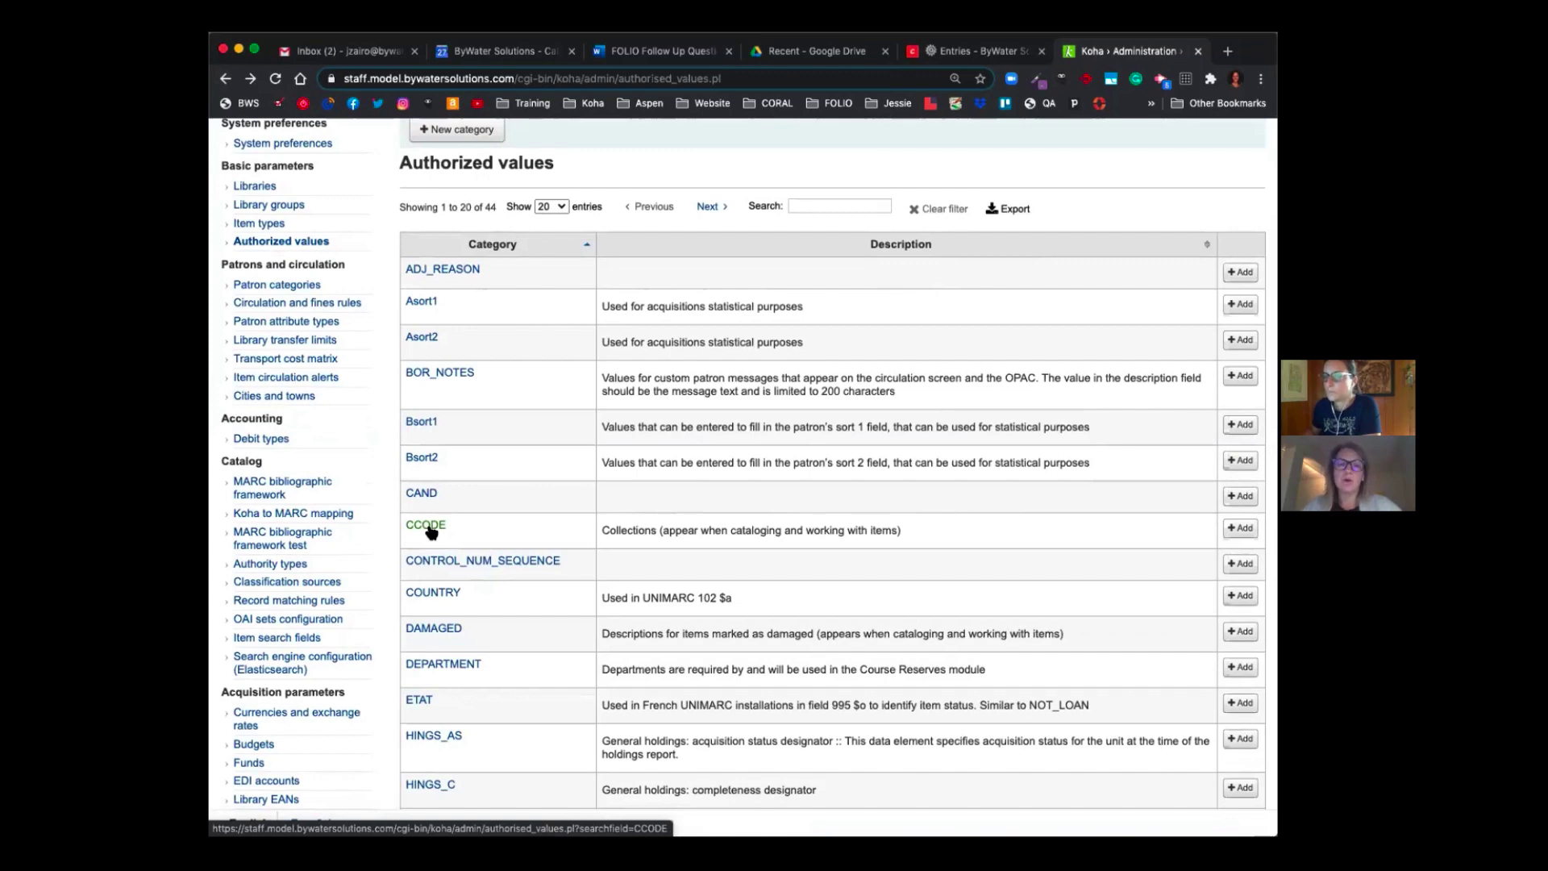
Step: View the CCODE category's 10 values, AUDIOBOOK through TEST
left_click(427, 525)
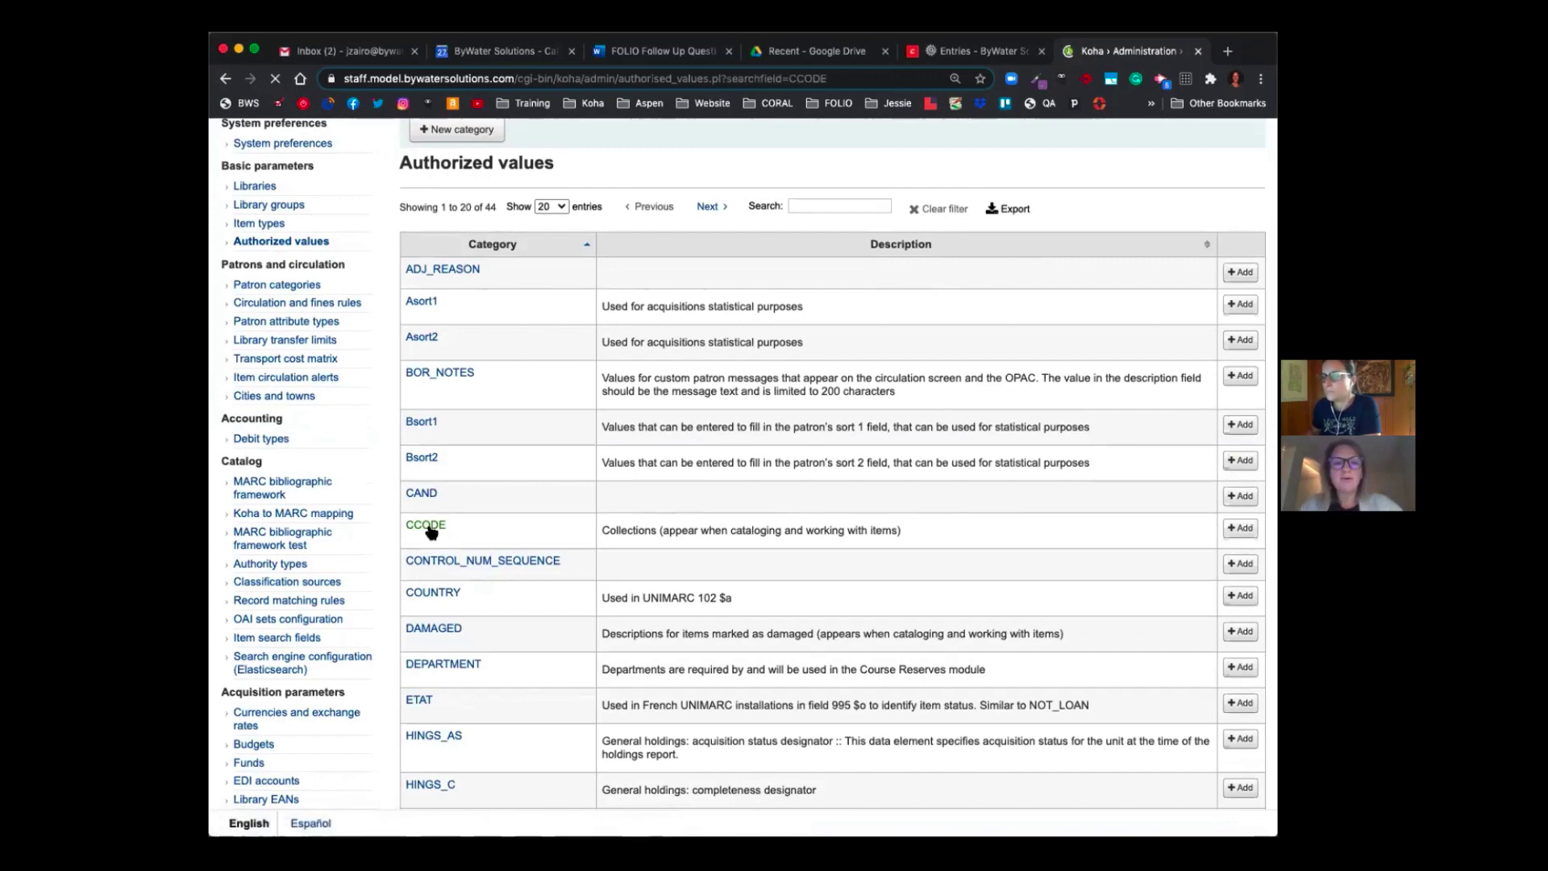
scroll(490, 539, "down", 2)
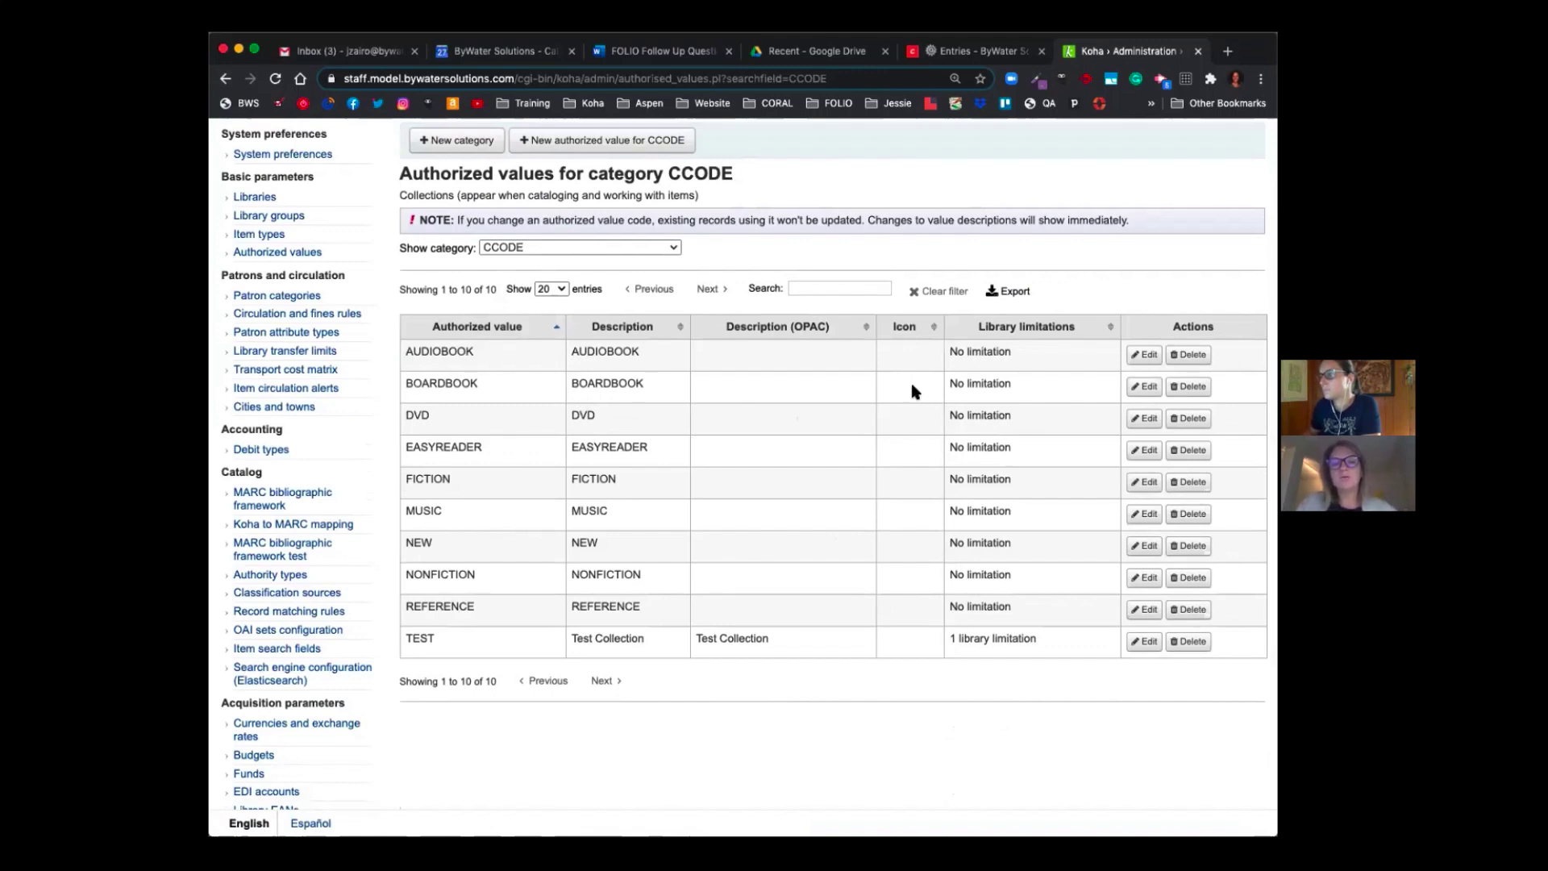
scroll(912, 391, "up", 2)
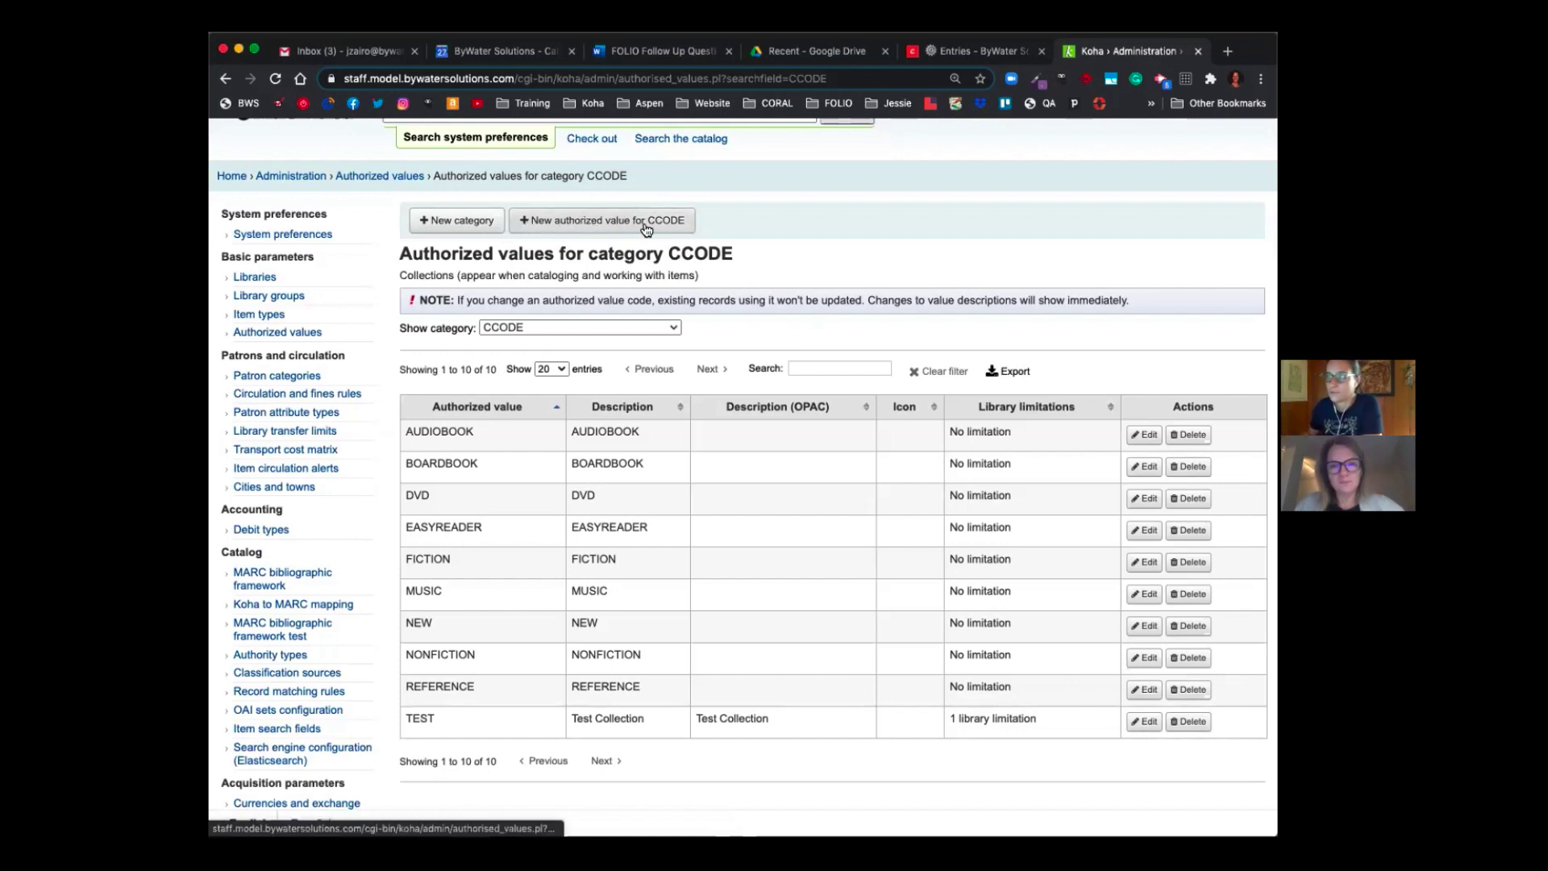
left_click(446, 224)
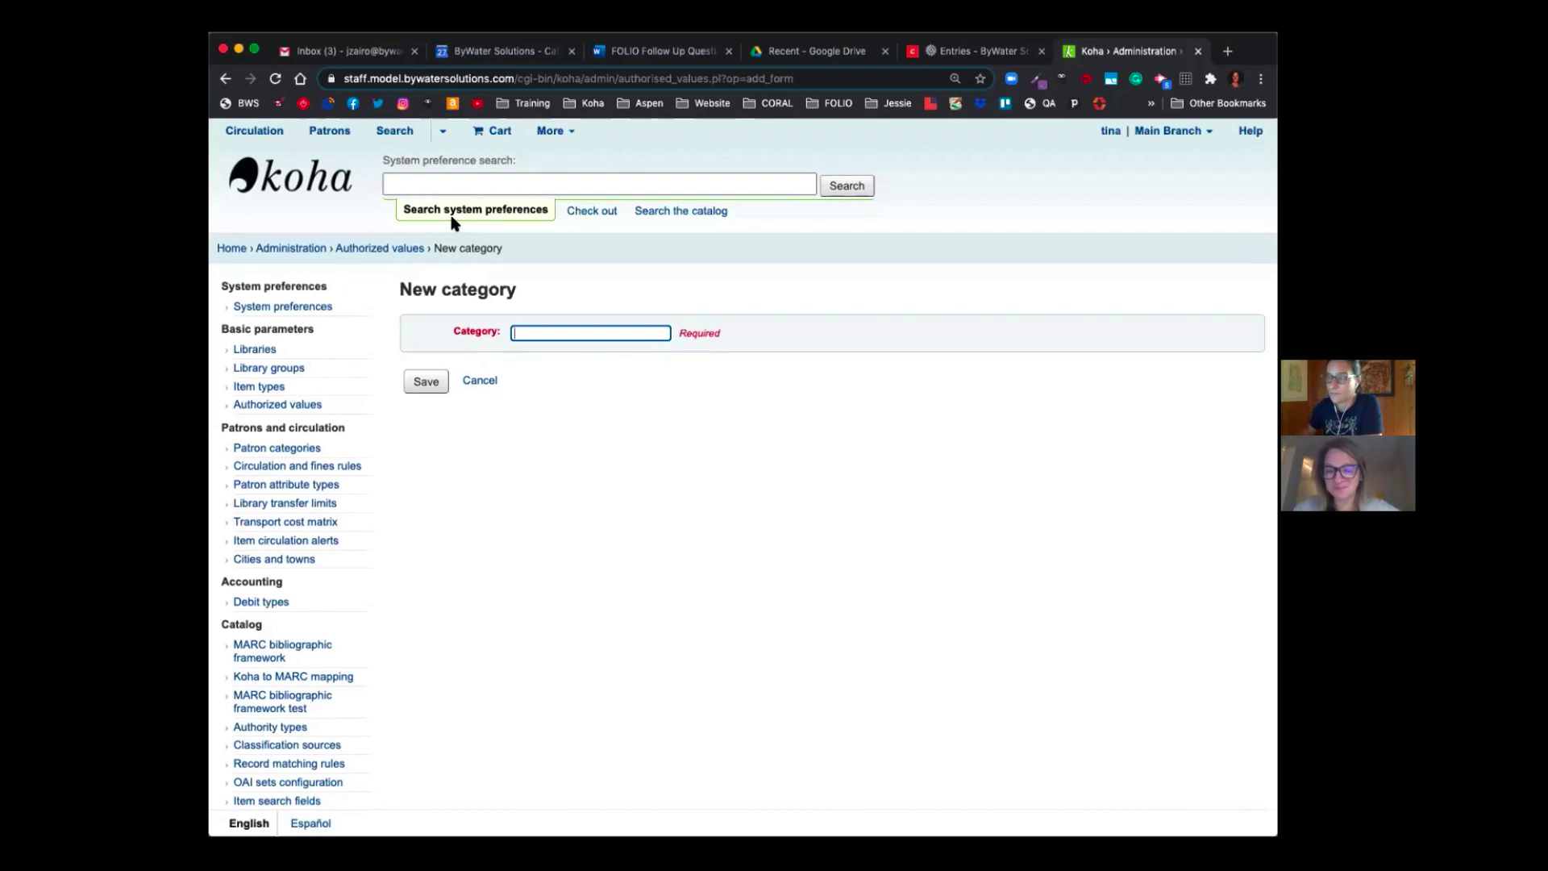
left_click(225, 79)
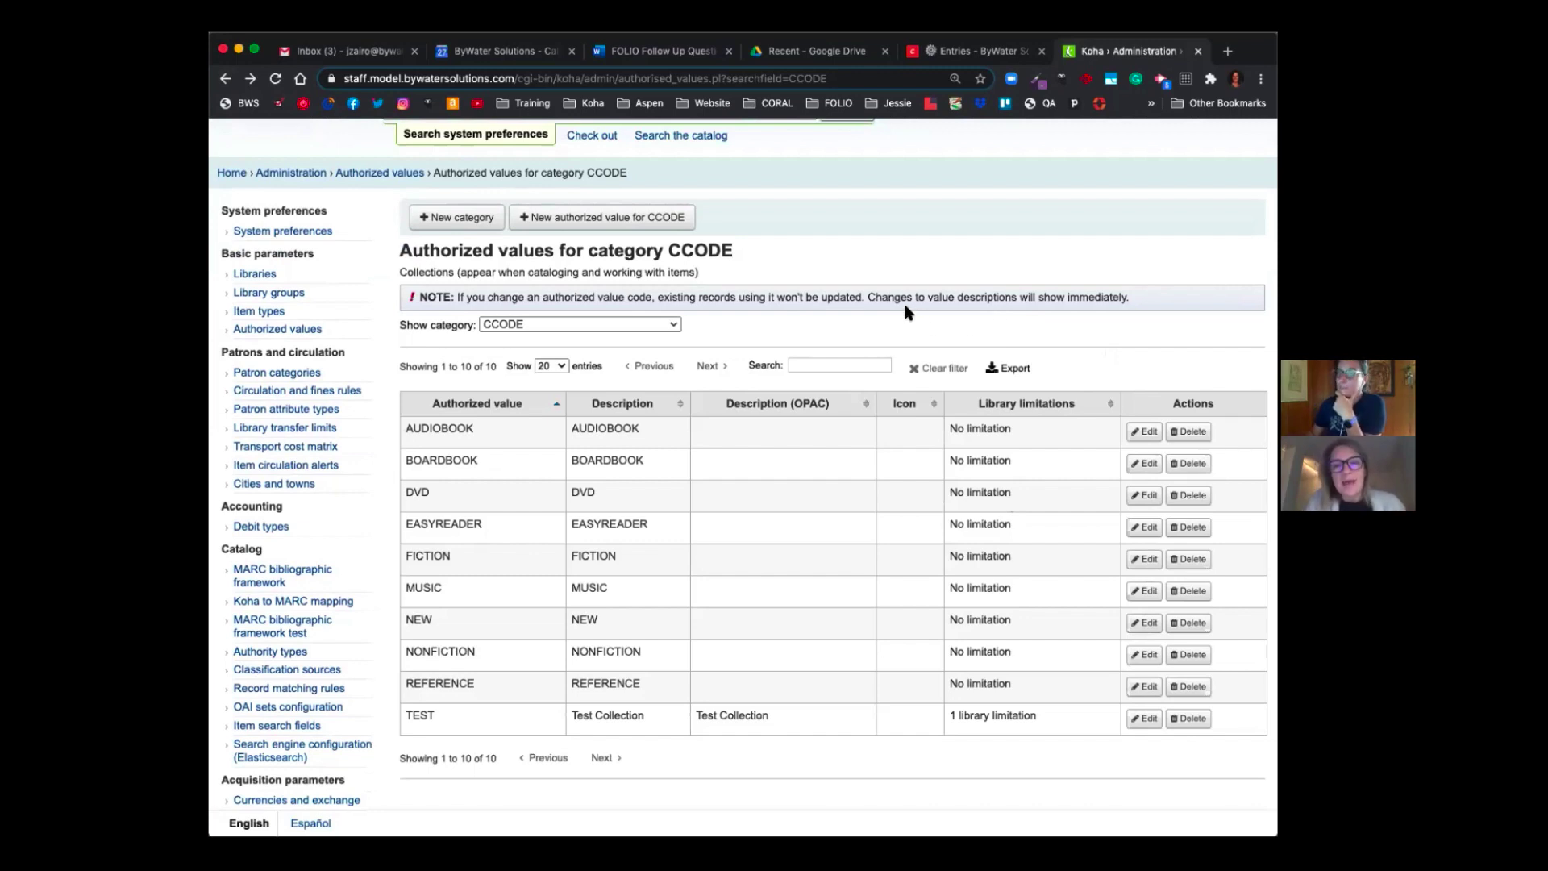
Step: Return to the category list and page forward to entries 21–40 of 44
scroll(903, 313, "down", 1)
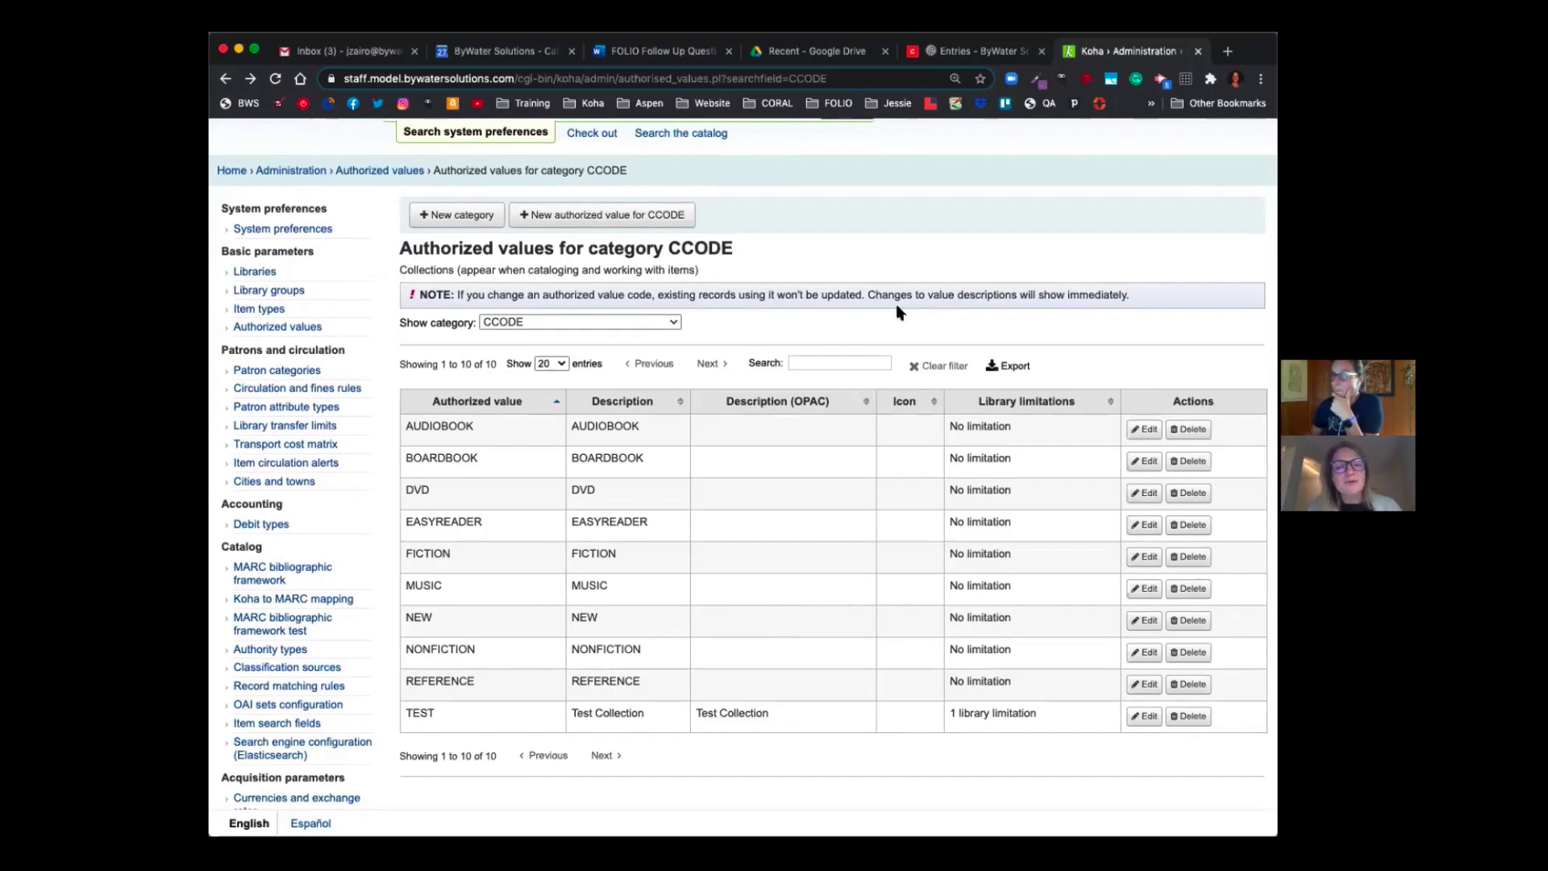
left_click(382, 175)
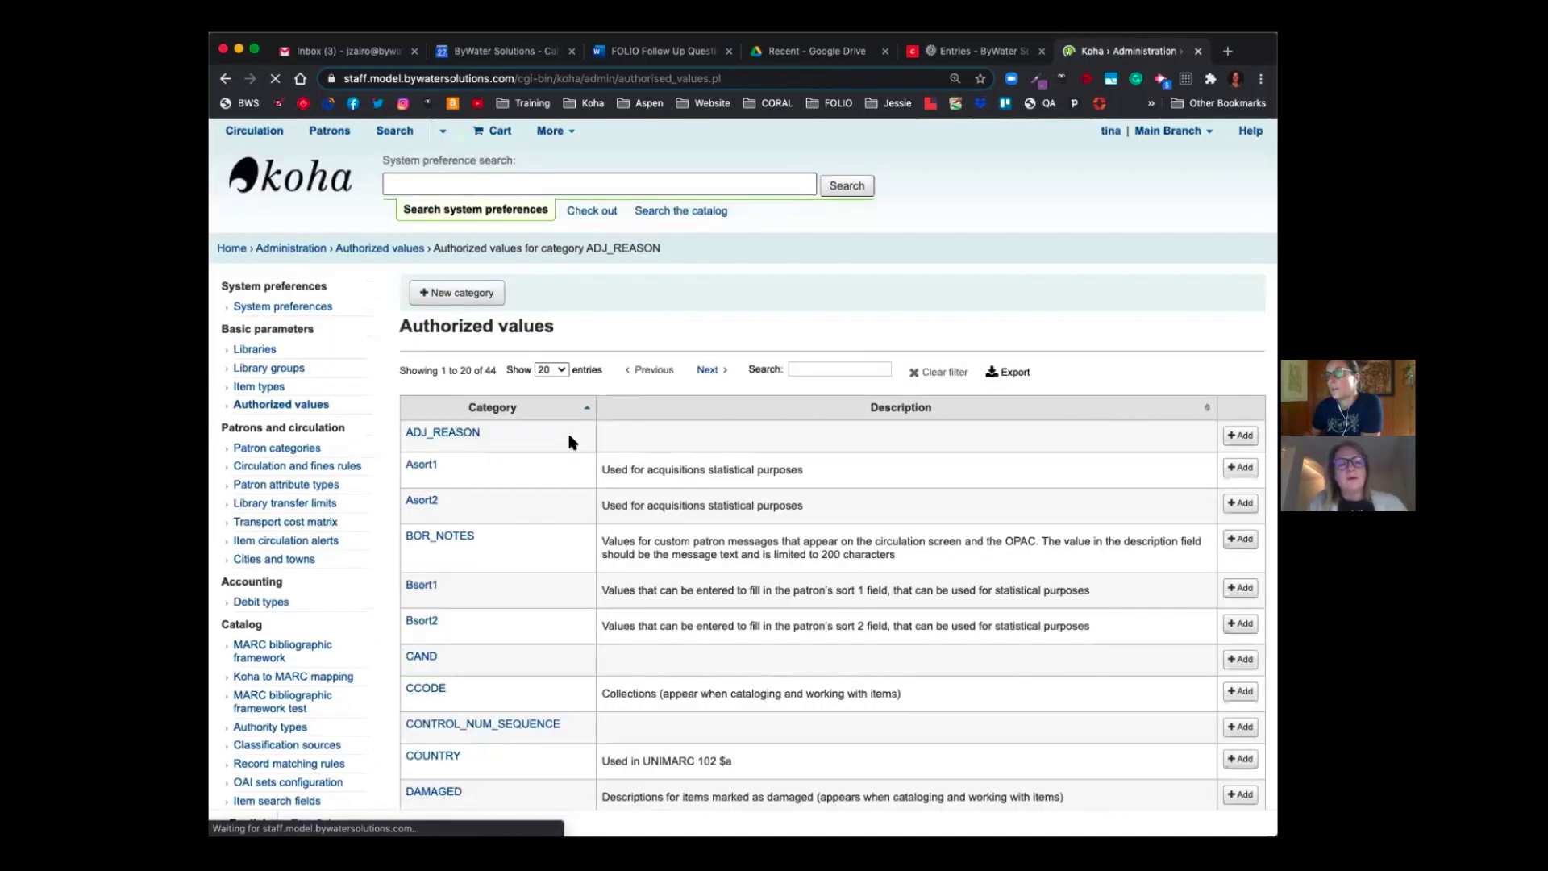
scroll(569, 442, "down", 6)
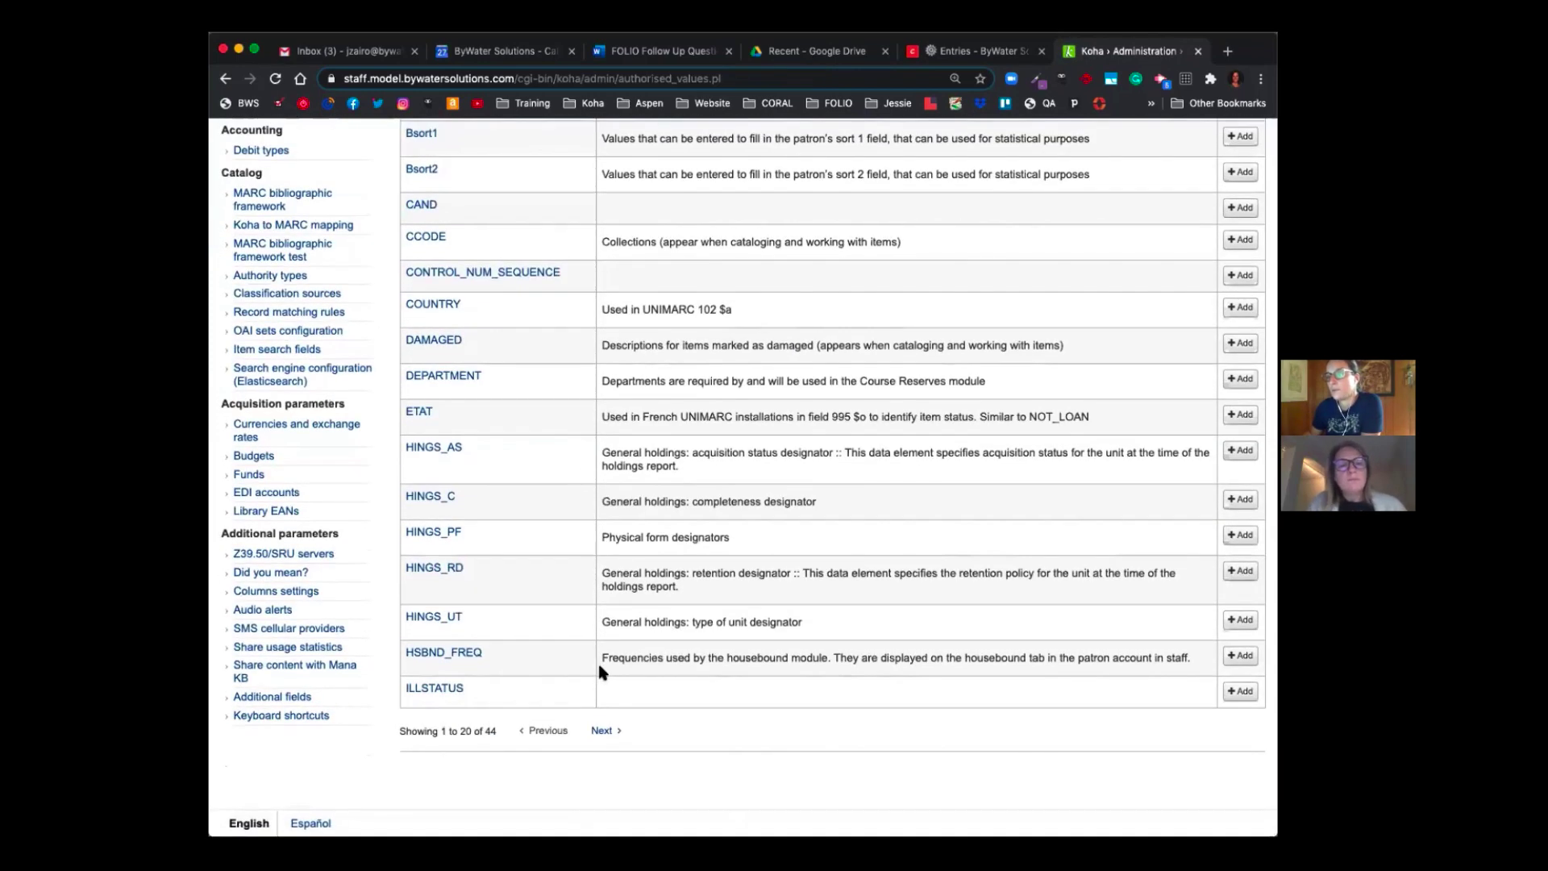
left_click(607, 732)
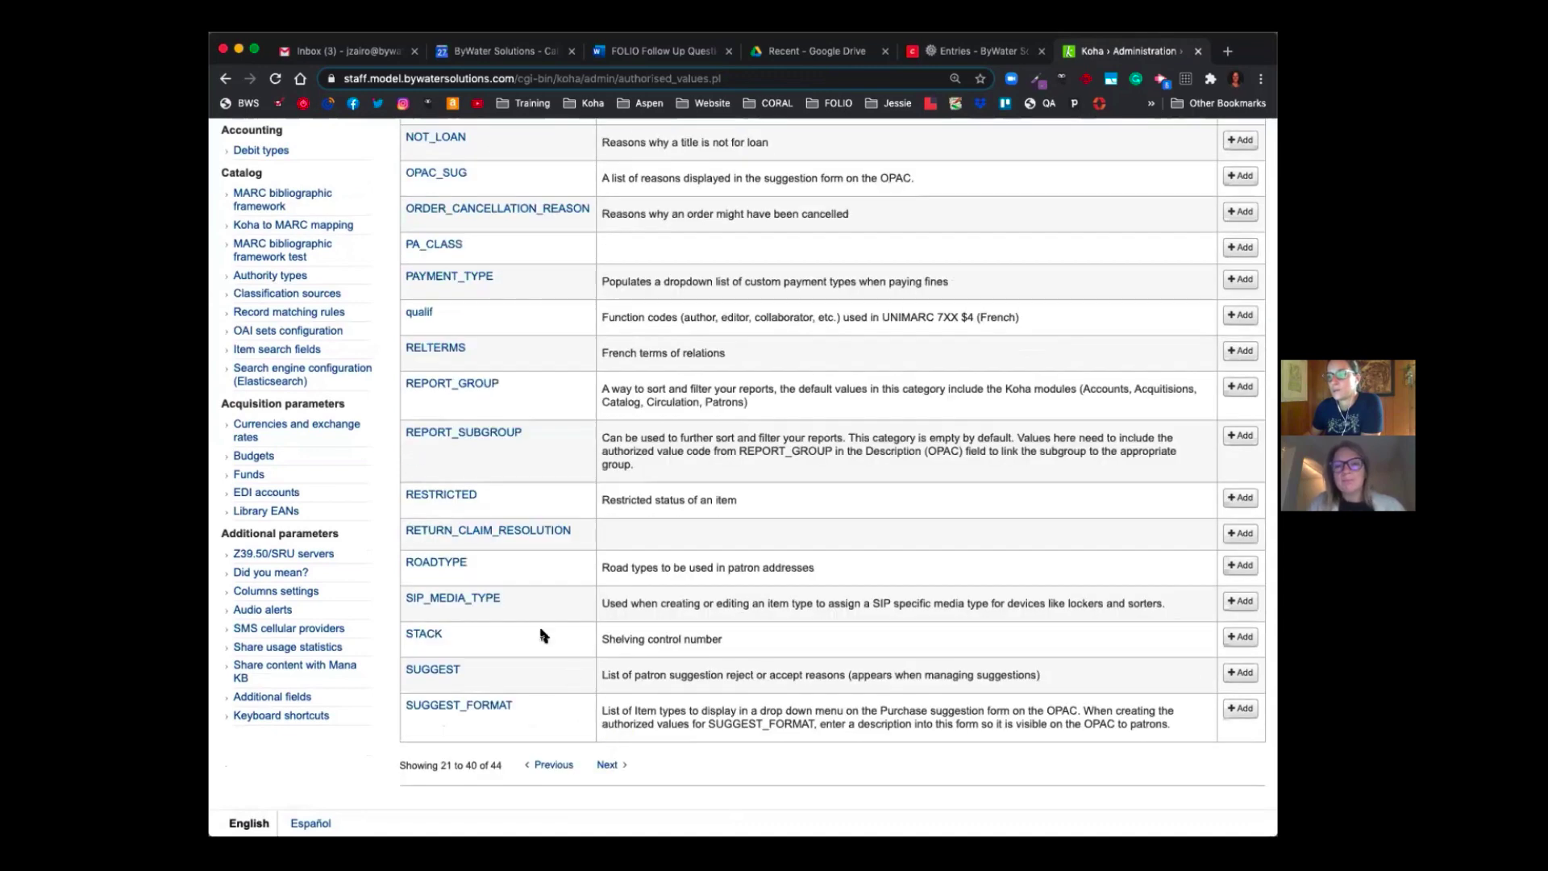
Step: Open RETURN_CLAIM_RESOLUTION (FOUND_IN_LIB, RET_BY_PATRON) and start a new authorized value
left_click(473, 536)
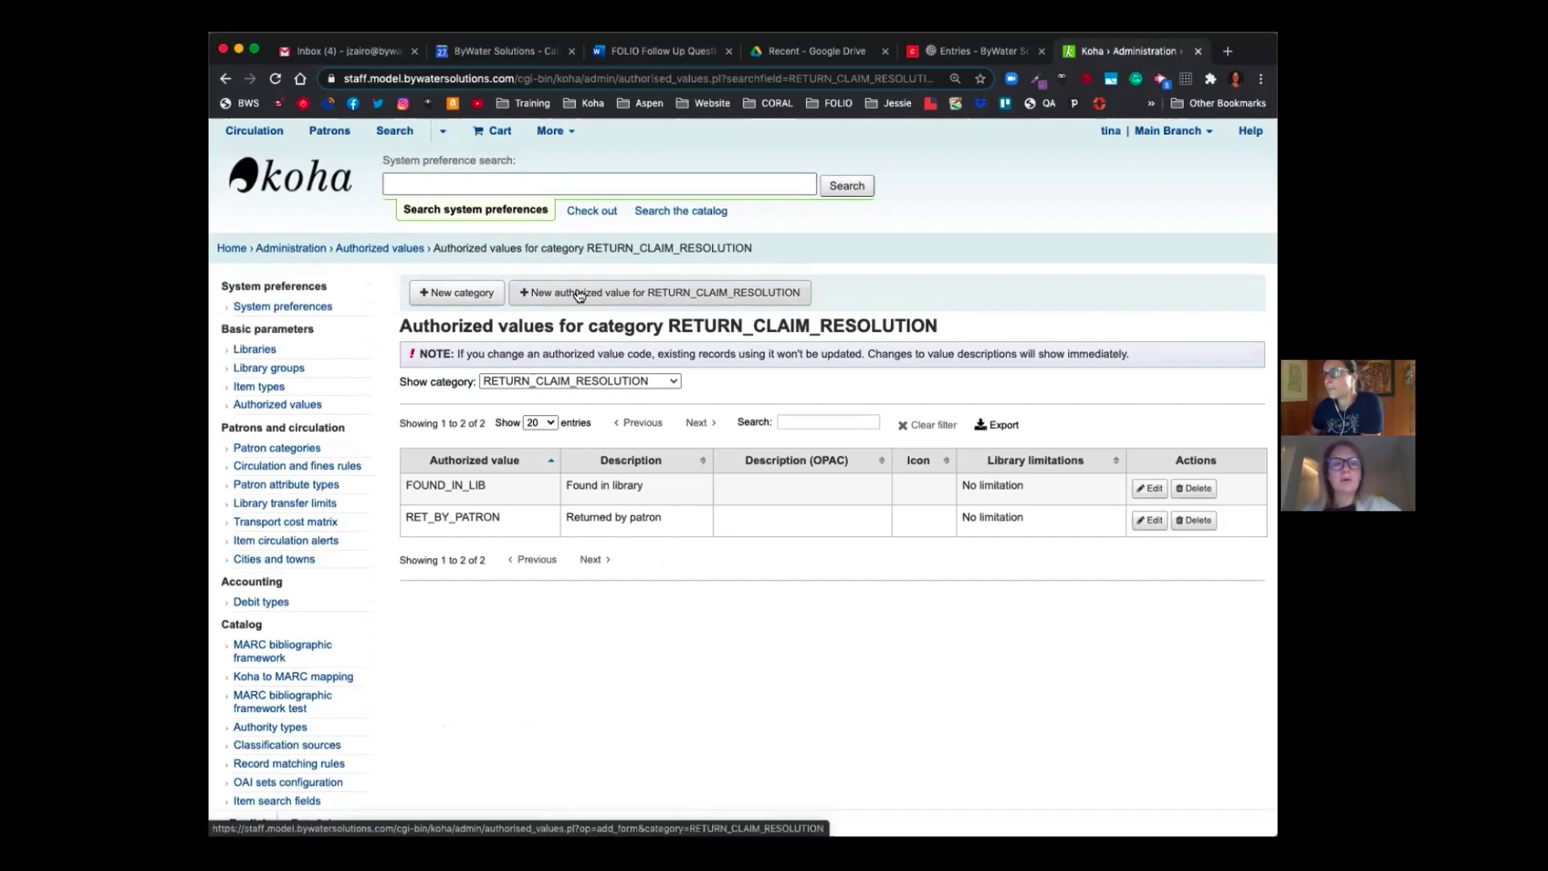
left_click(670, 296)
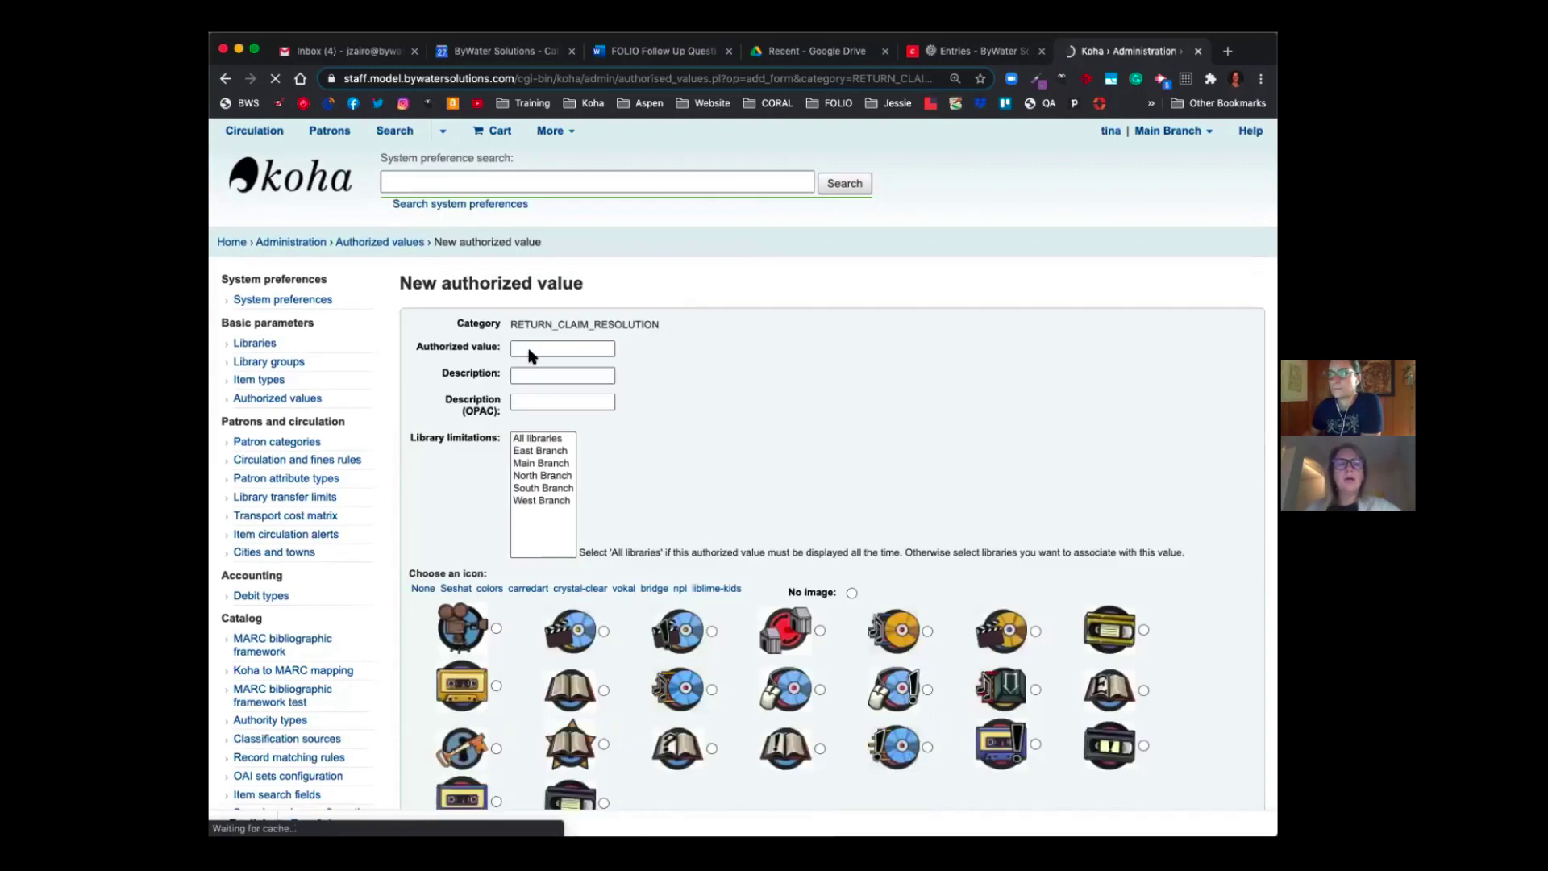
Step: Save value BOOKDROP with description 'Found in Book Drop' for all libraries
left_click(533, 347)
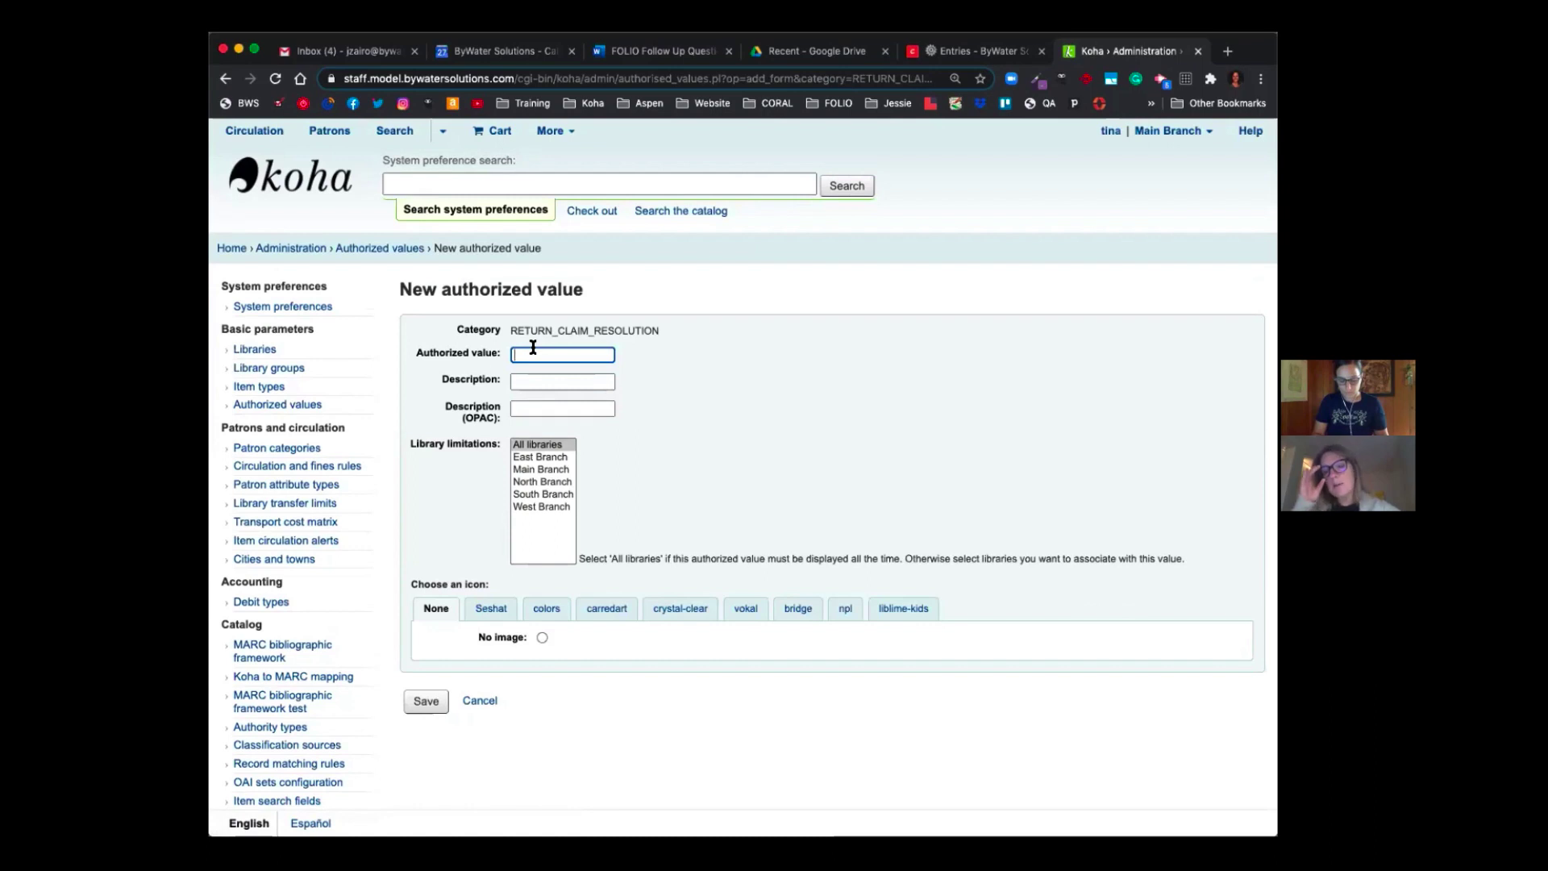
type("B")
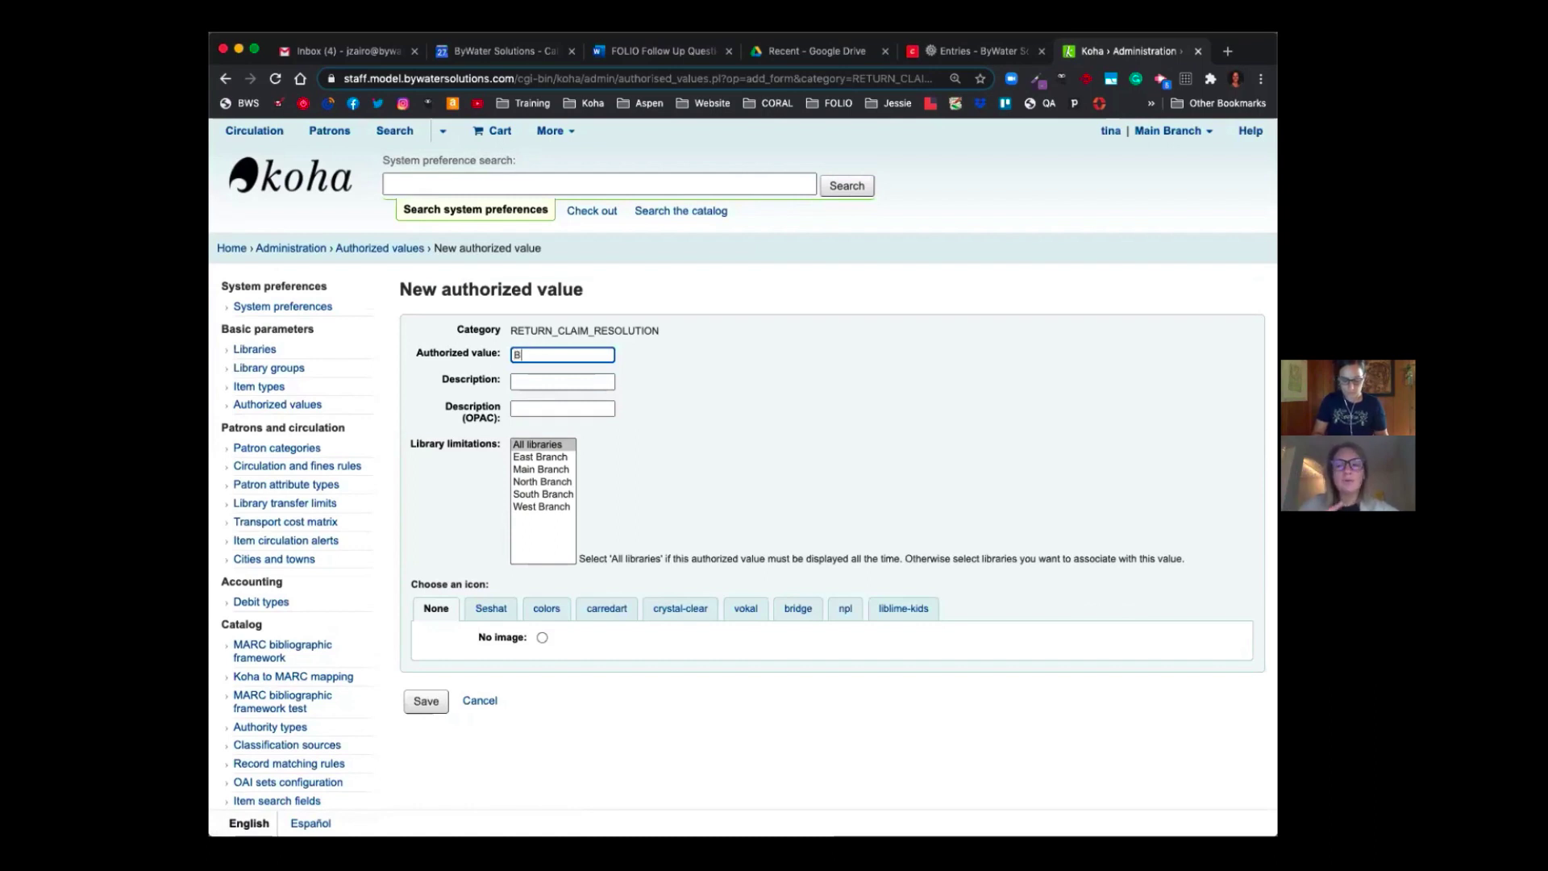
type("OOKDRO")
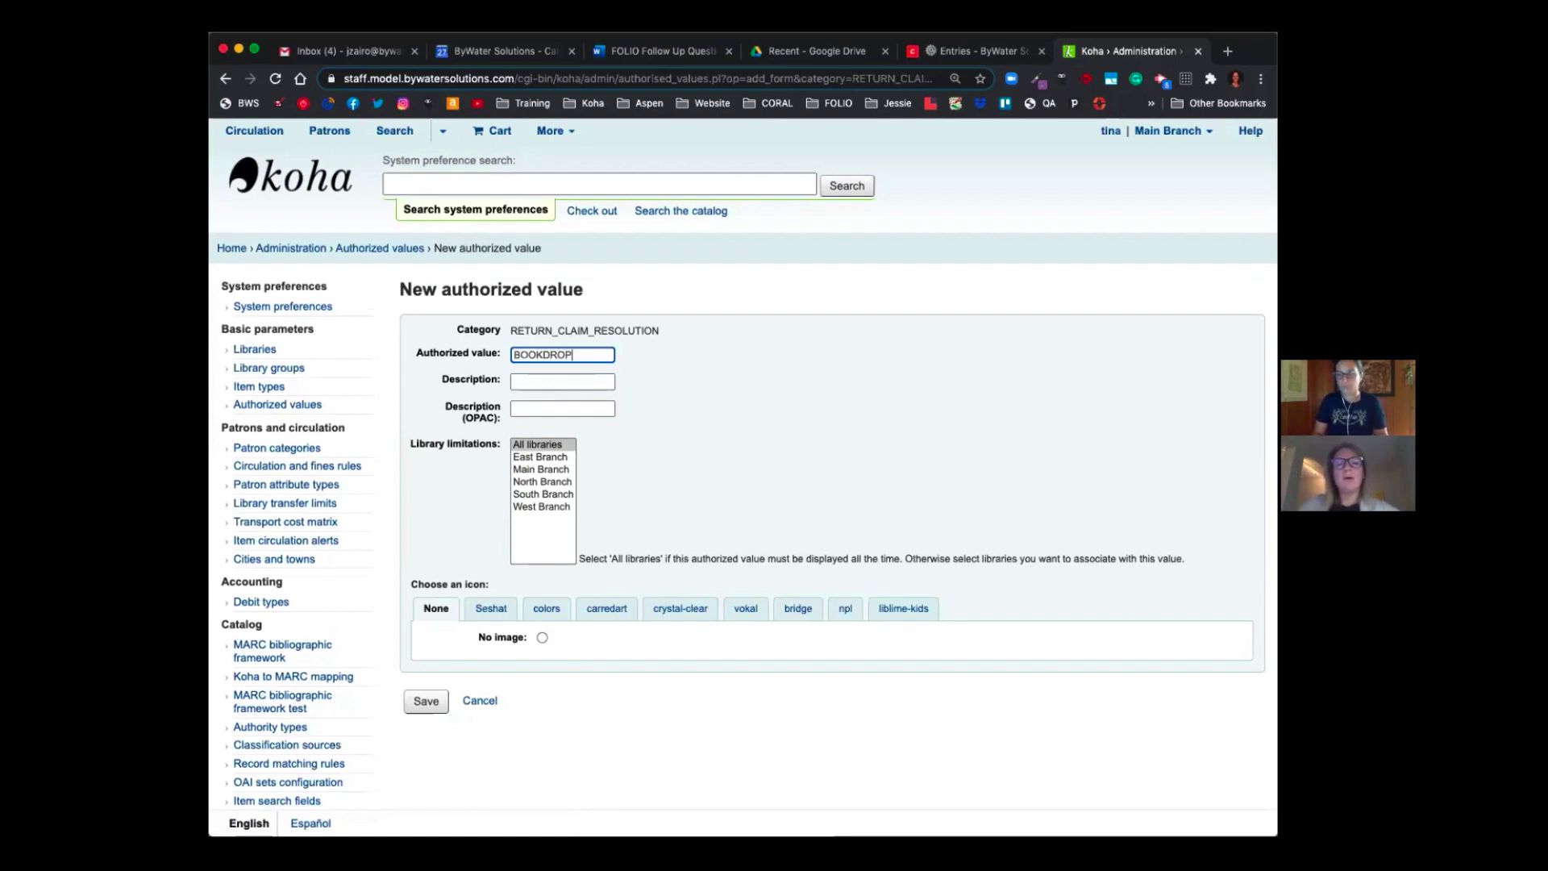
type("P")
key("Tab")
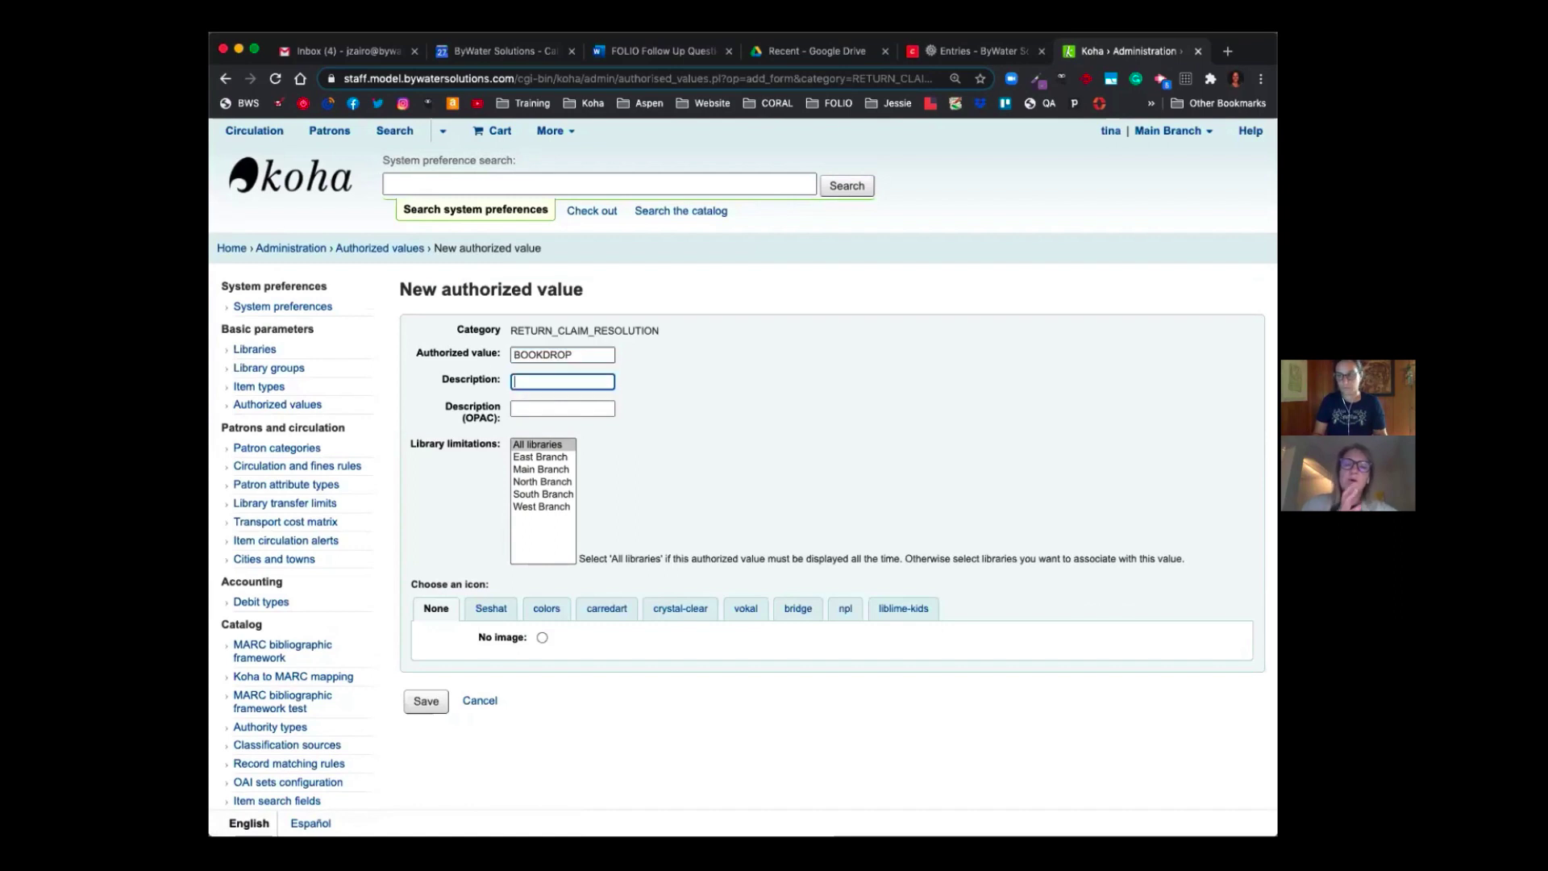
type("Found in B")
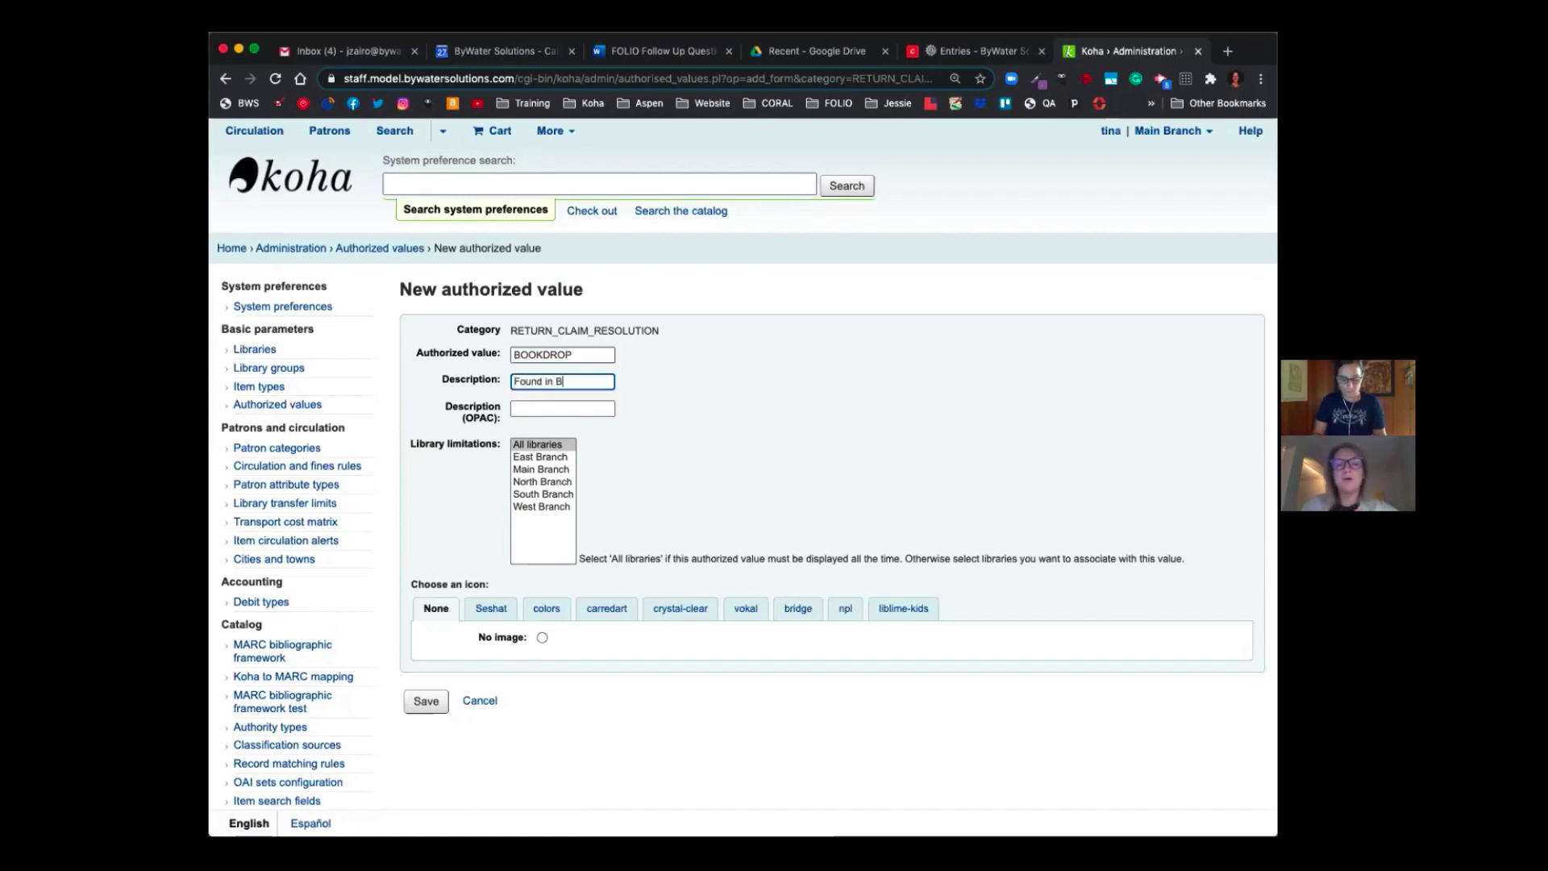
type("ookDrop")
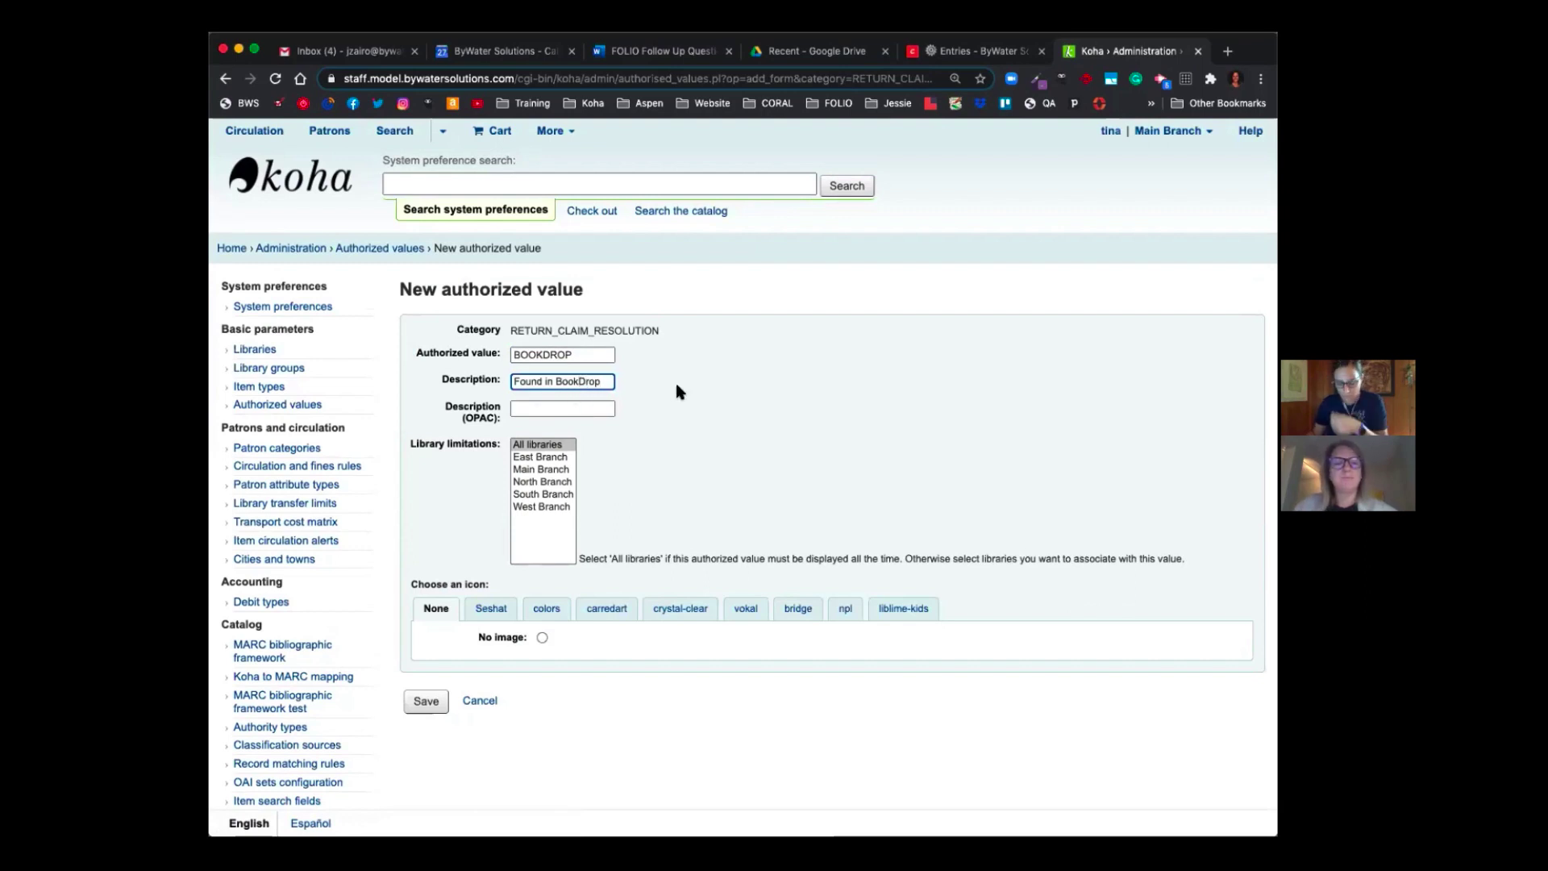
left_click(579, 382)
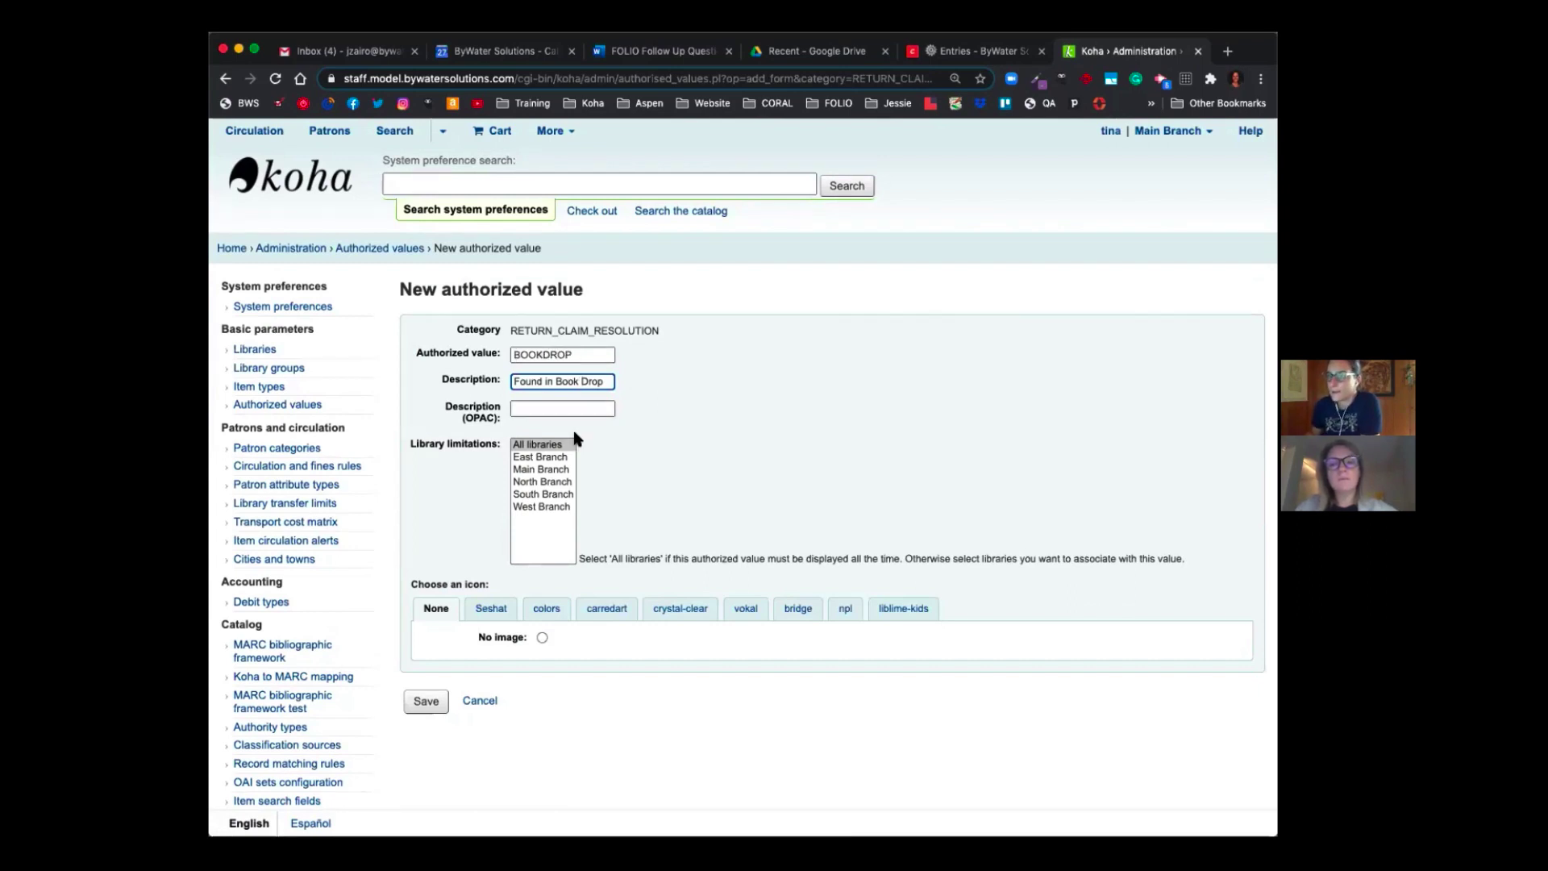
left_click(523, 447)
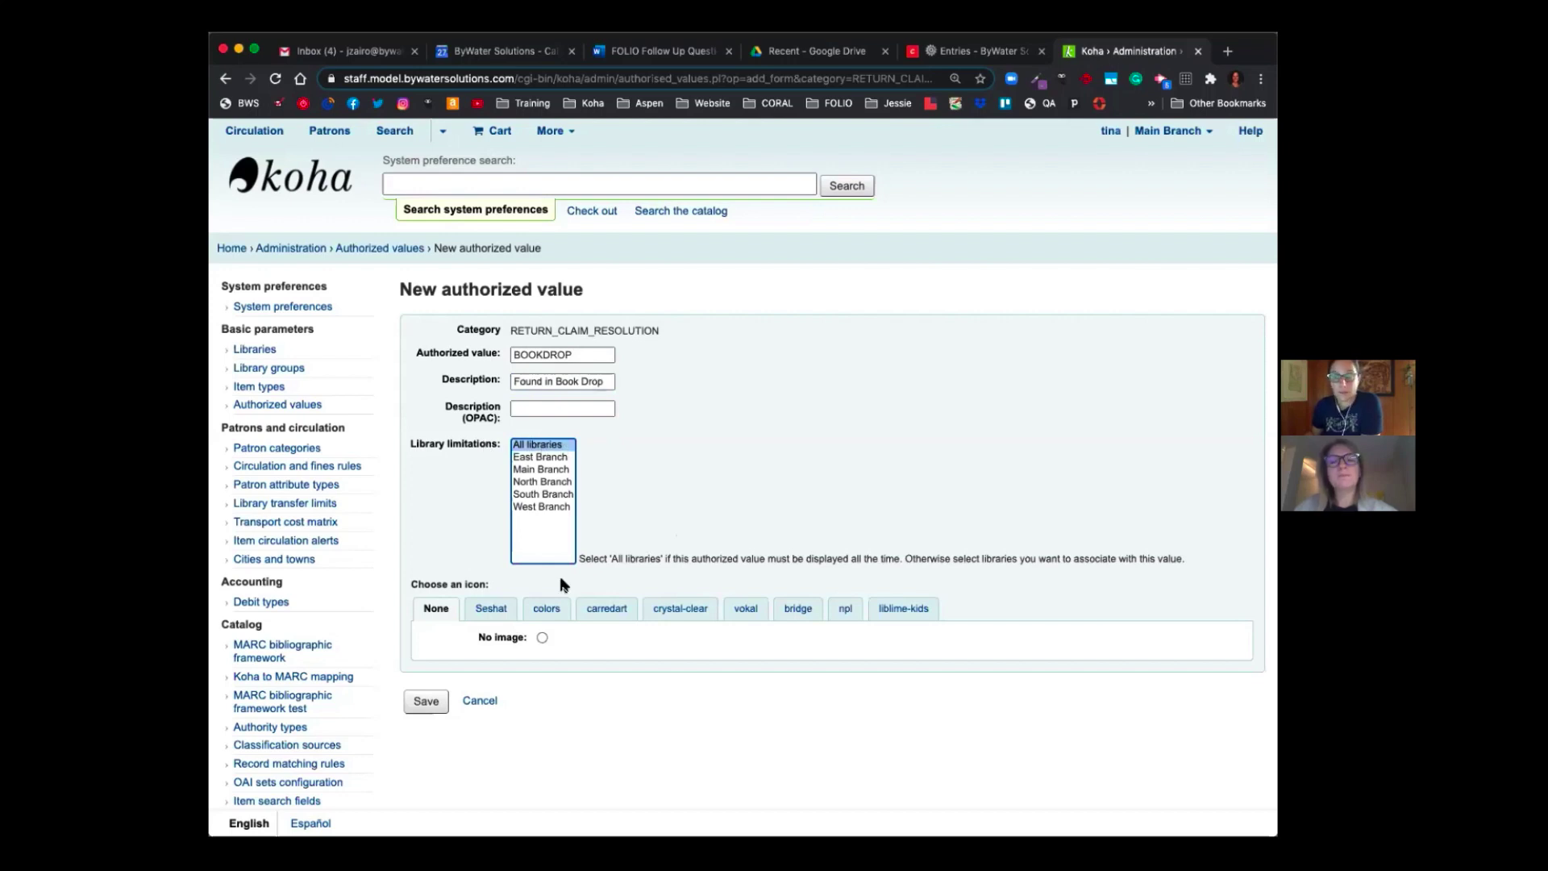
left_click(430, 708)
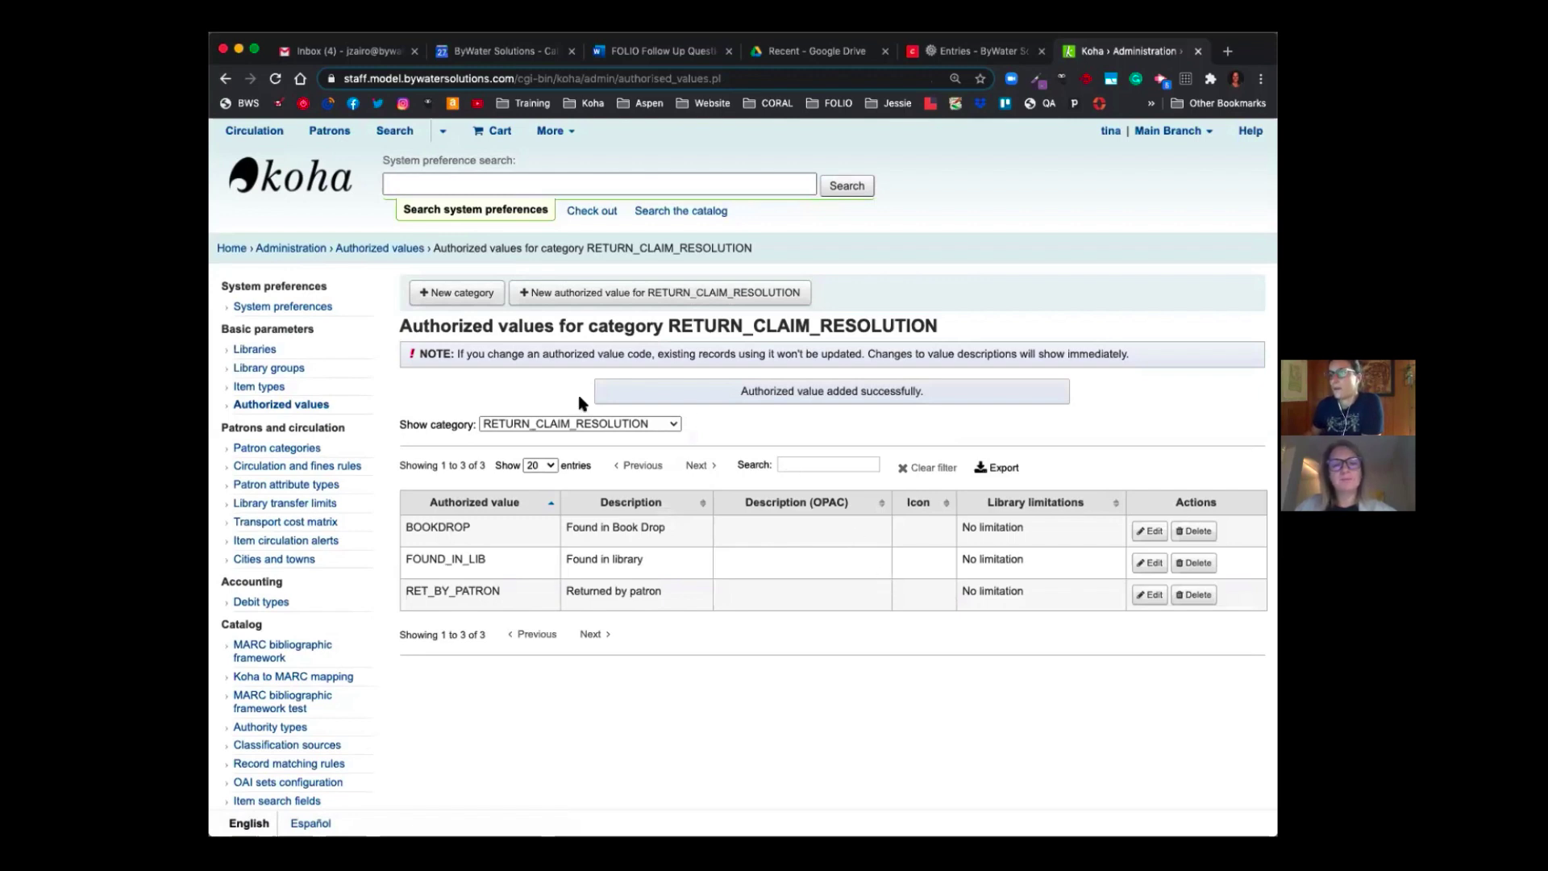
Step: Return to the category list and show entries 21–40, including LOST and NOT_LOAN
left_click(373, 250)
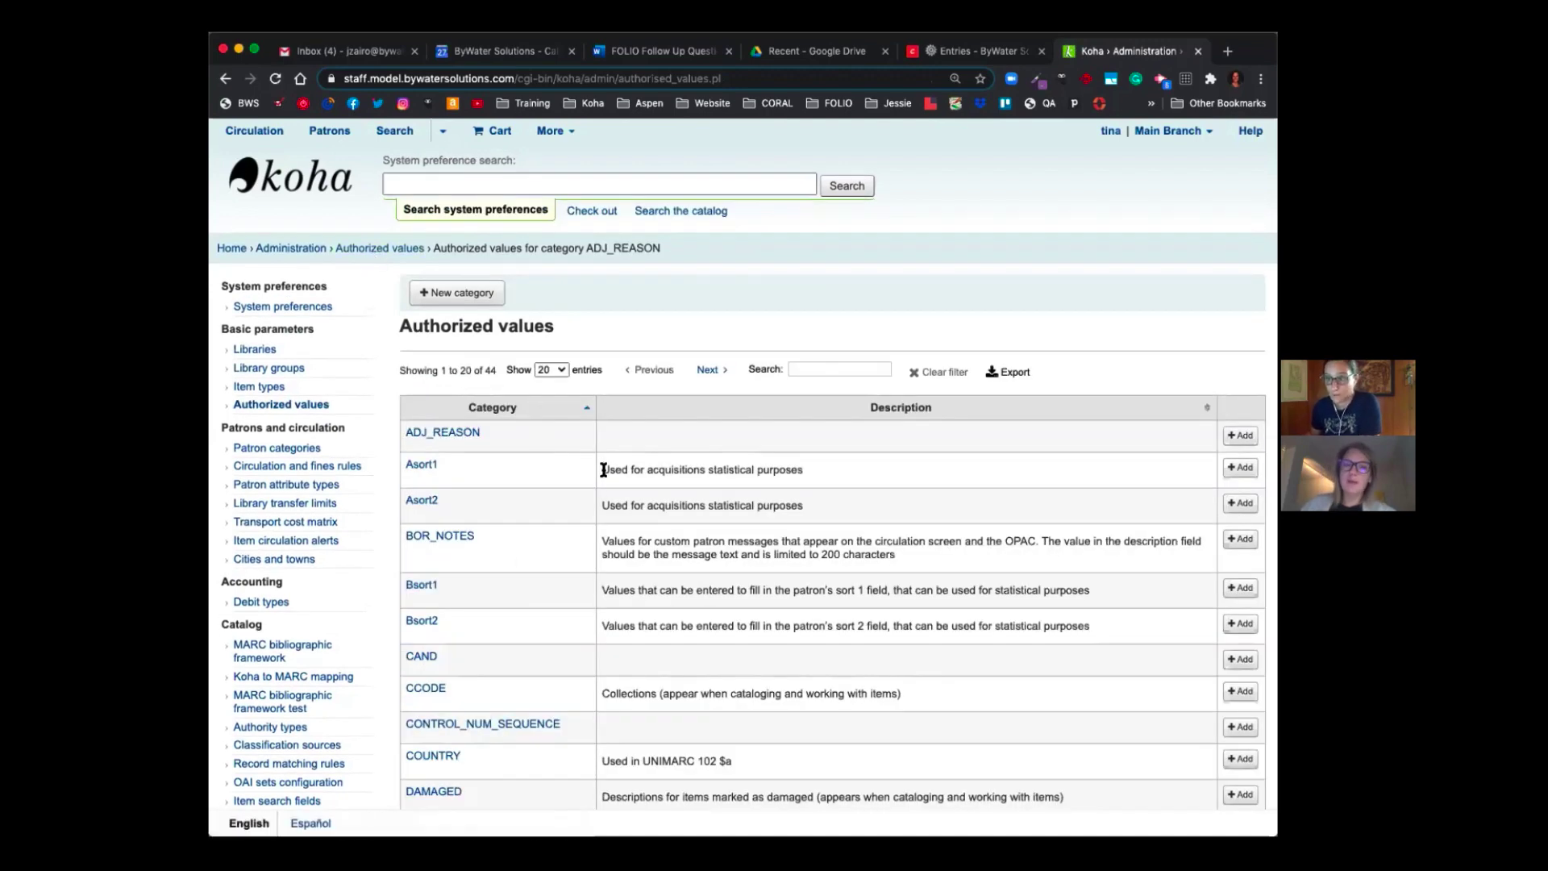
scroll(603, 469, "down", 3)
scroll(603, 469, "down", 10)
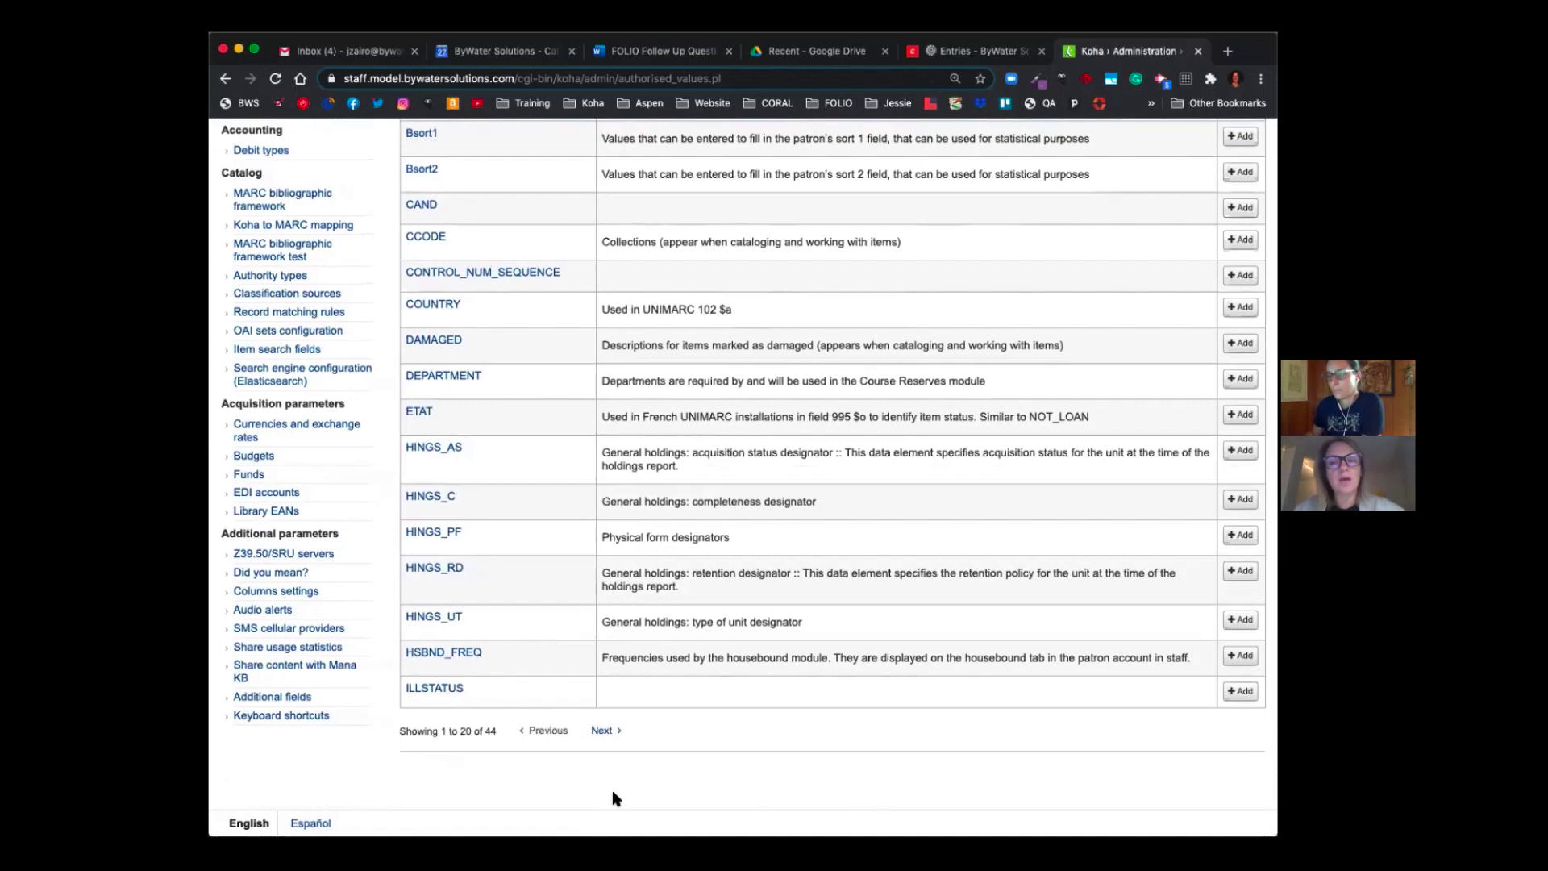
left_click(605, 731)
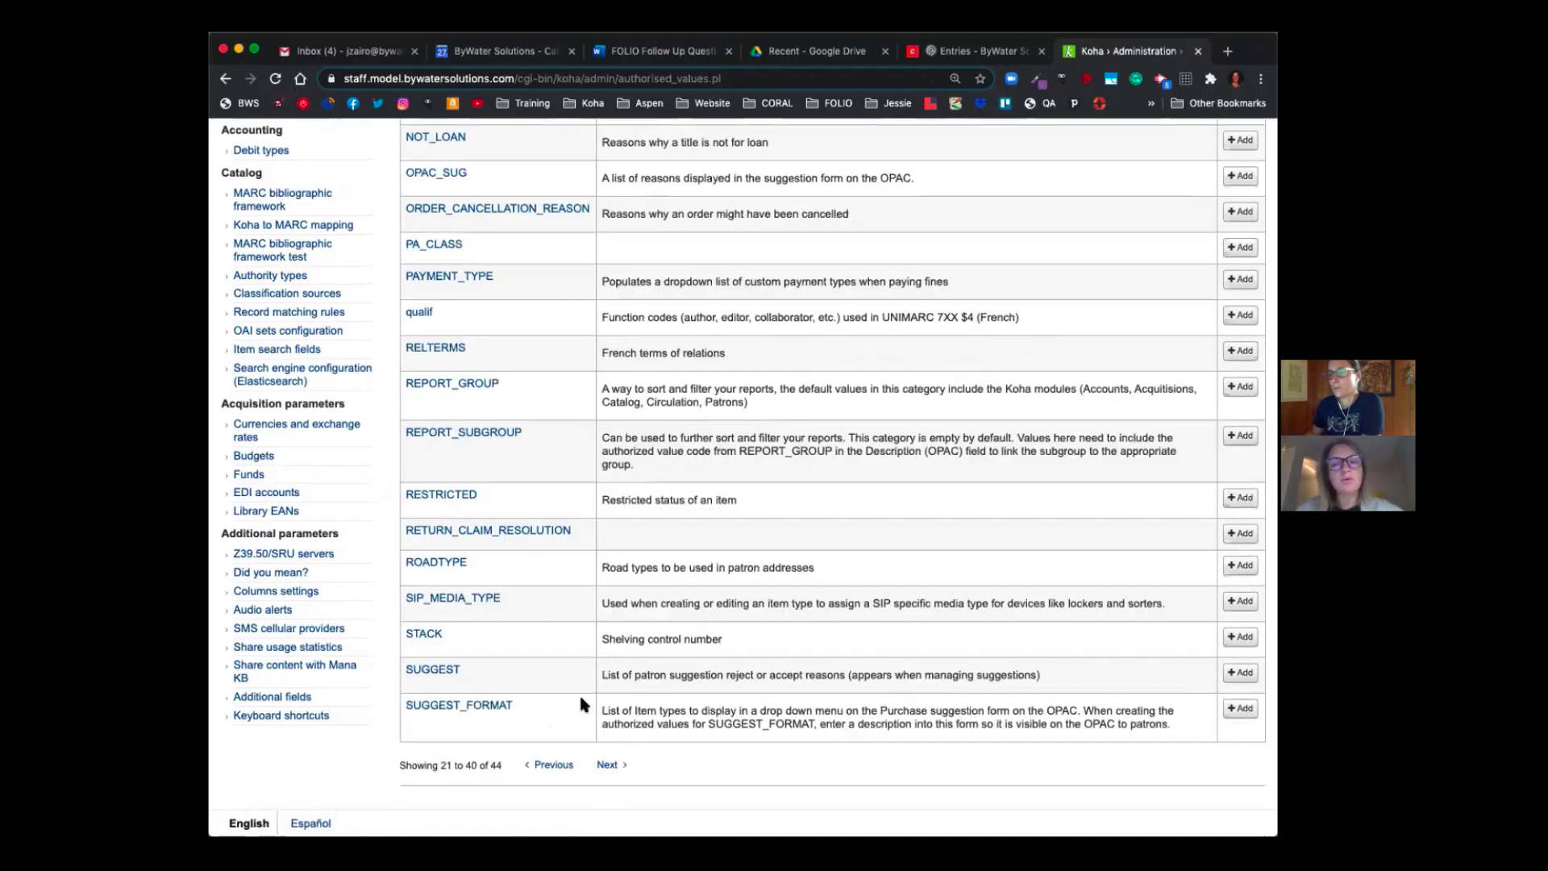
scroll(462, 470, "up", 5)
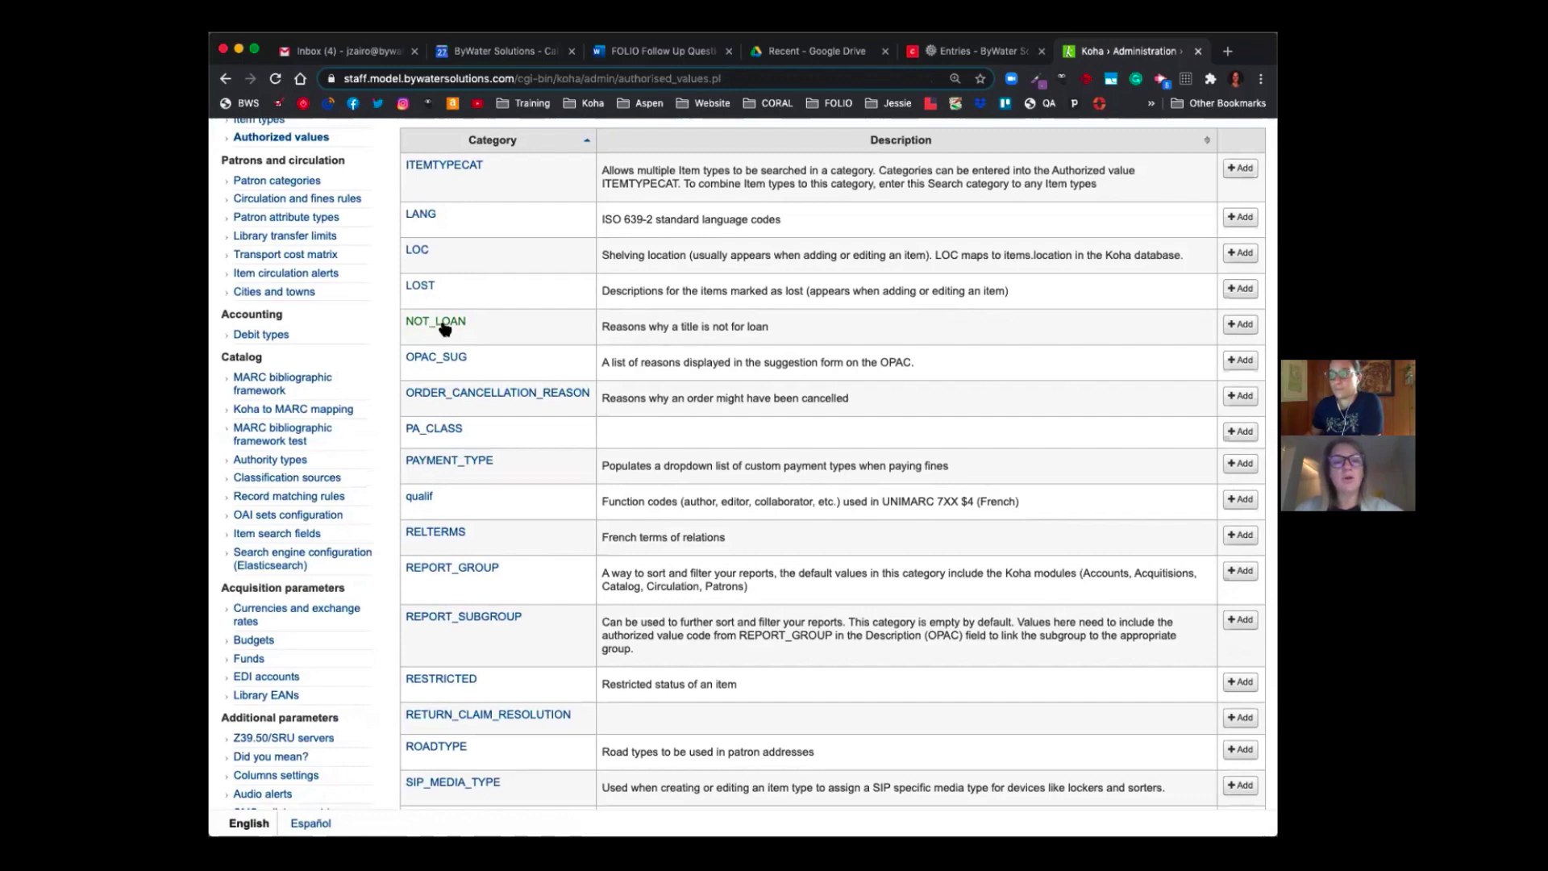
Step: Open NOT_LOAN and highlight the codes 1 (Not For Loan) and -1 (Ordered)
left_click(449, 326)
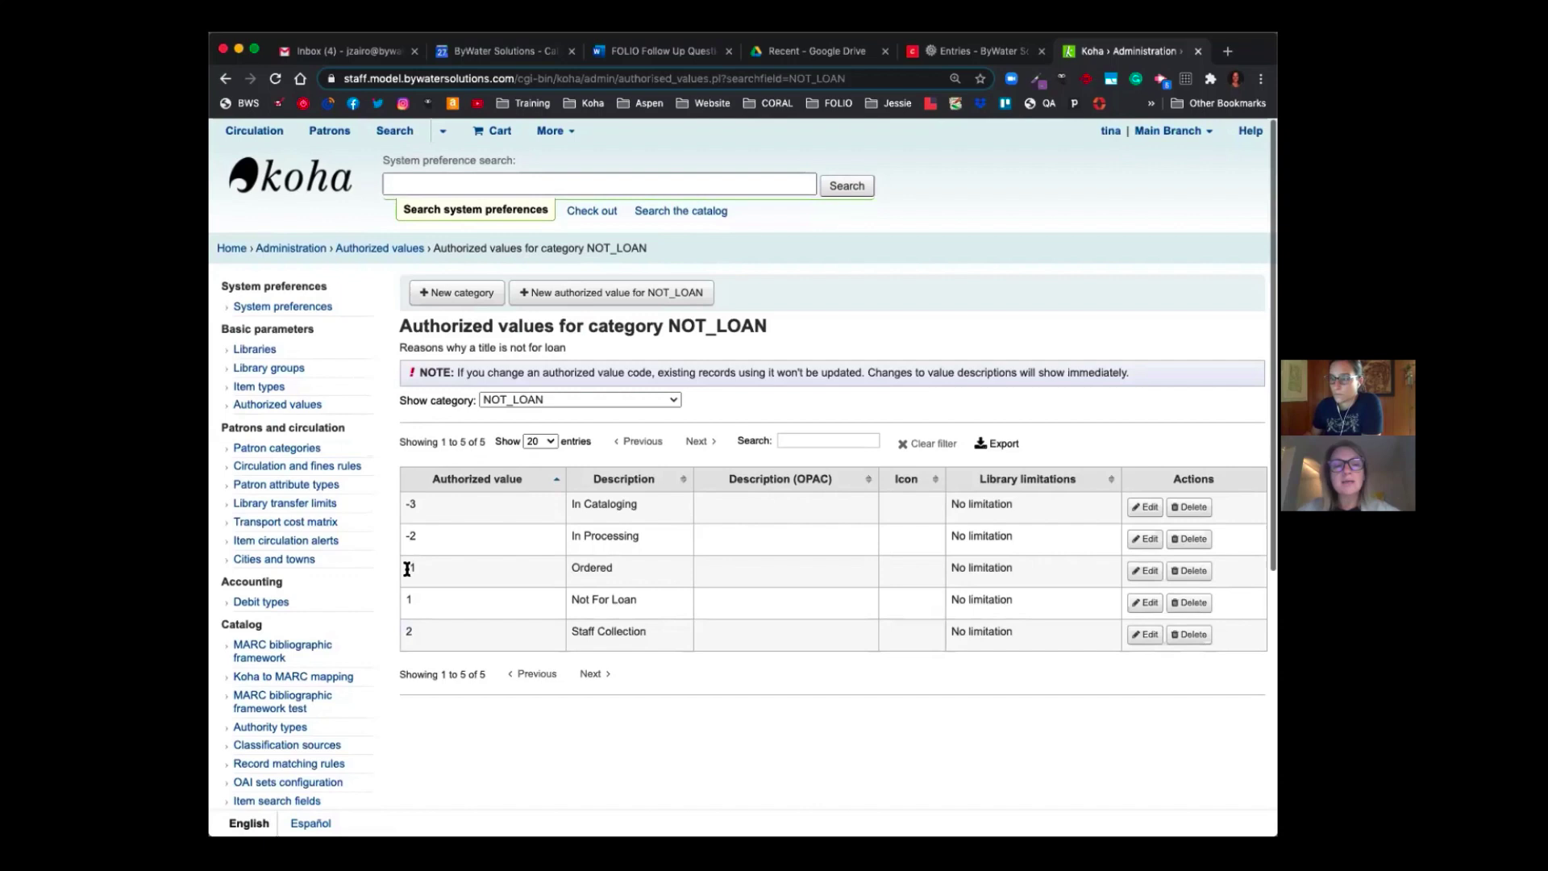
double_click(410, 600)
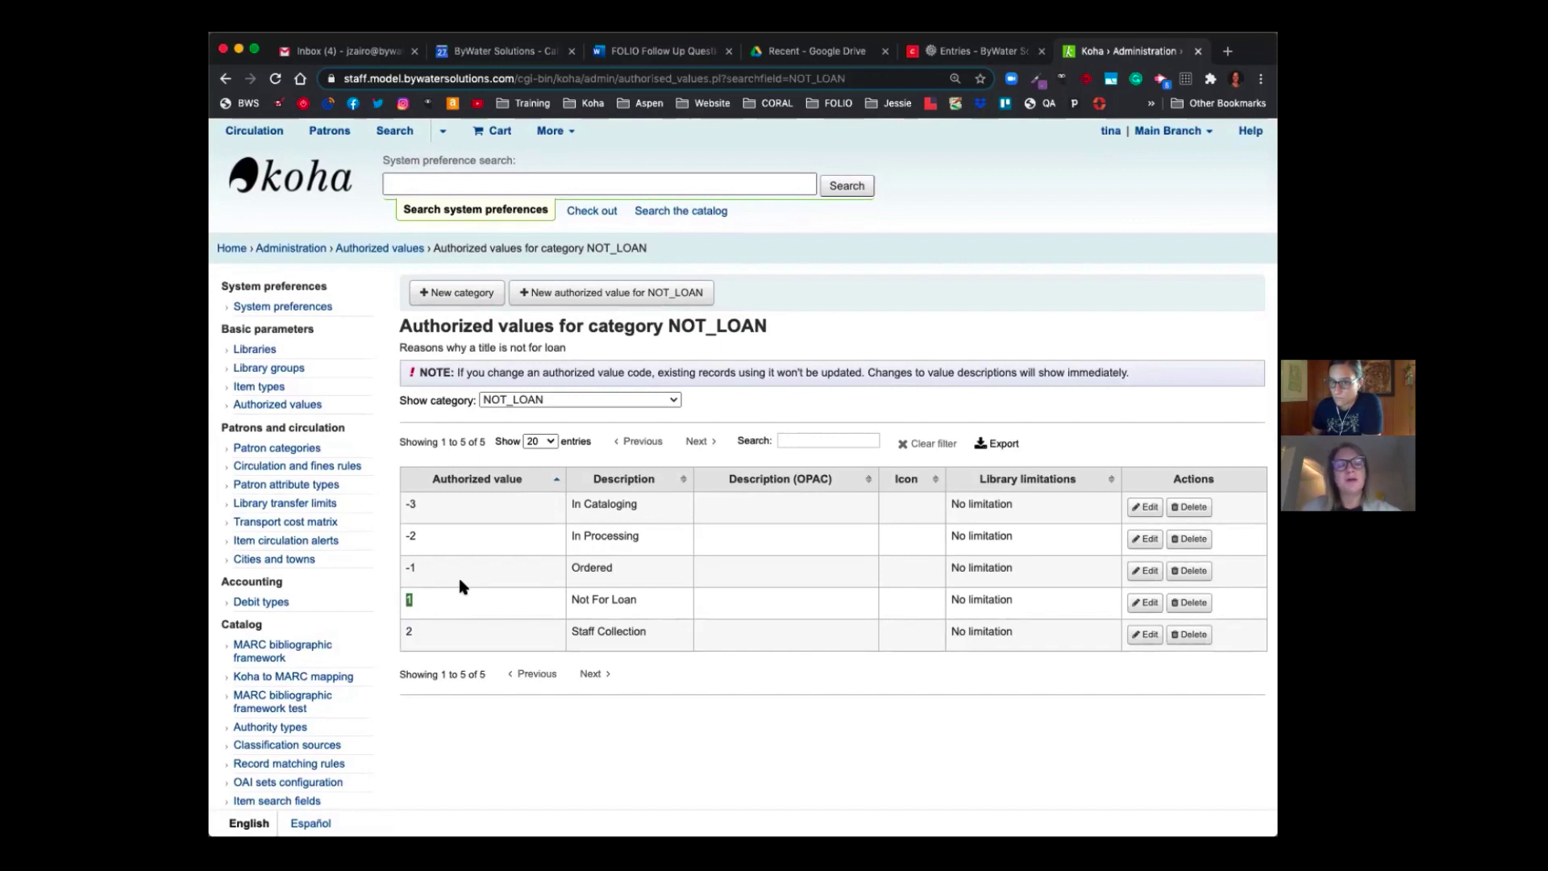
double_click(407, 569)
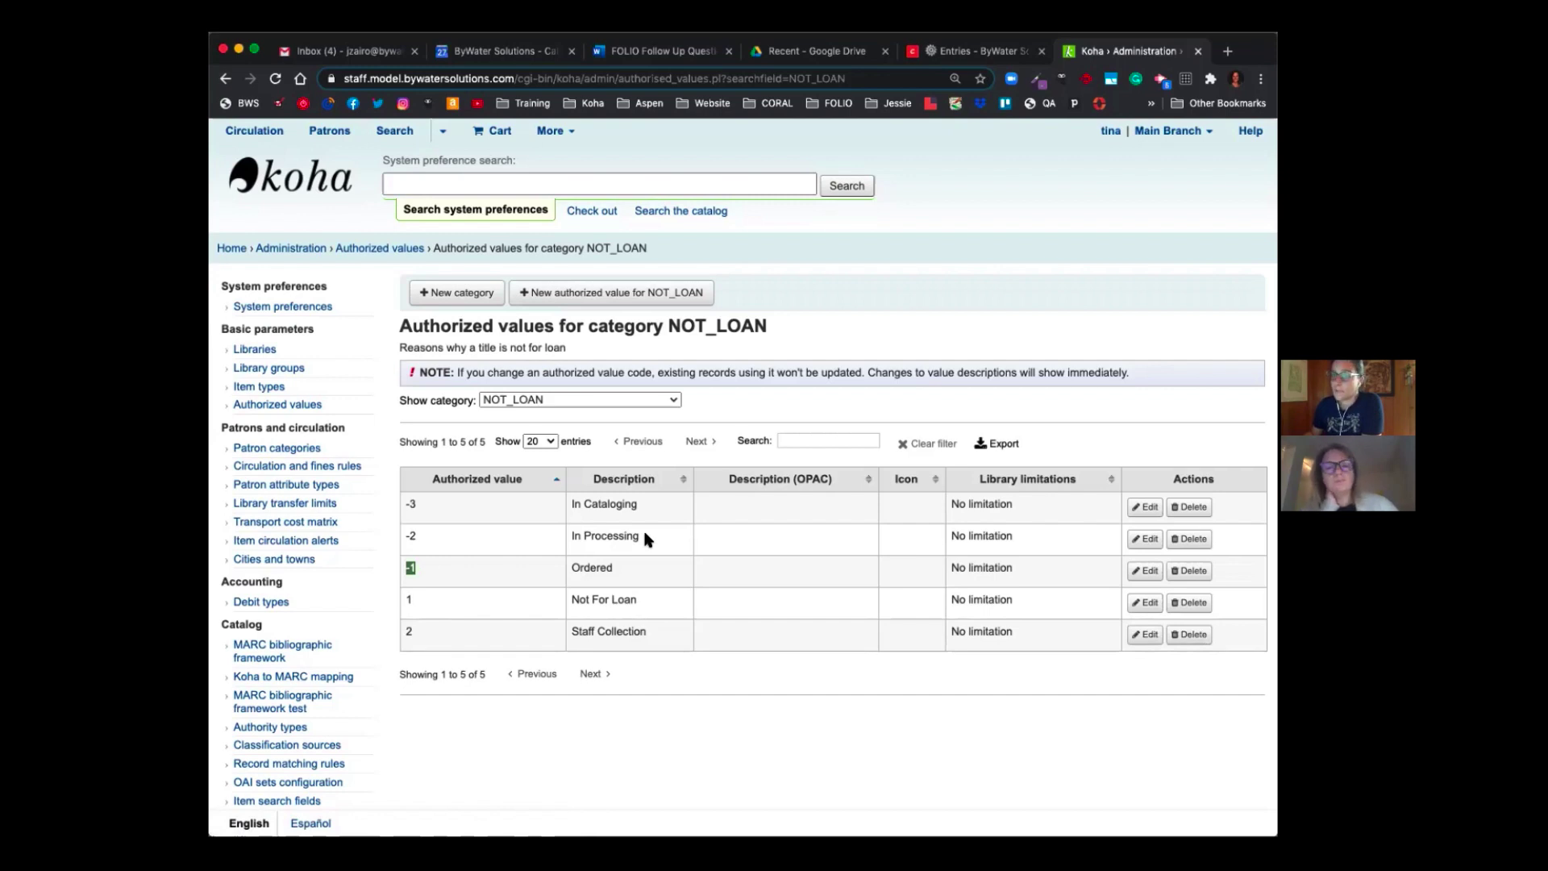
Step: Inspect the -2 In Processing value's edit form and cancel without changes
left_click(1141, 541)
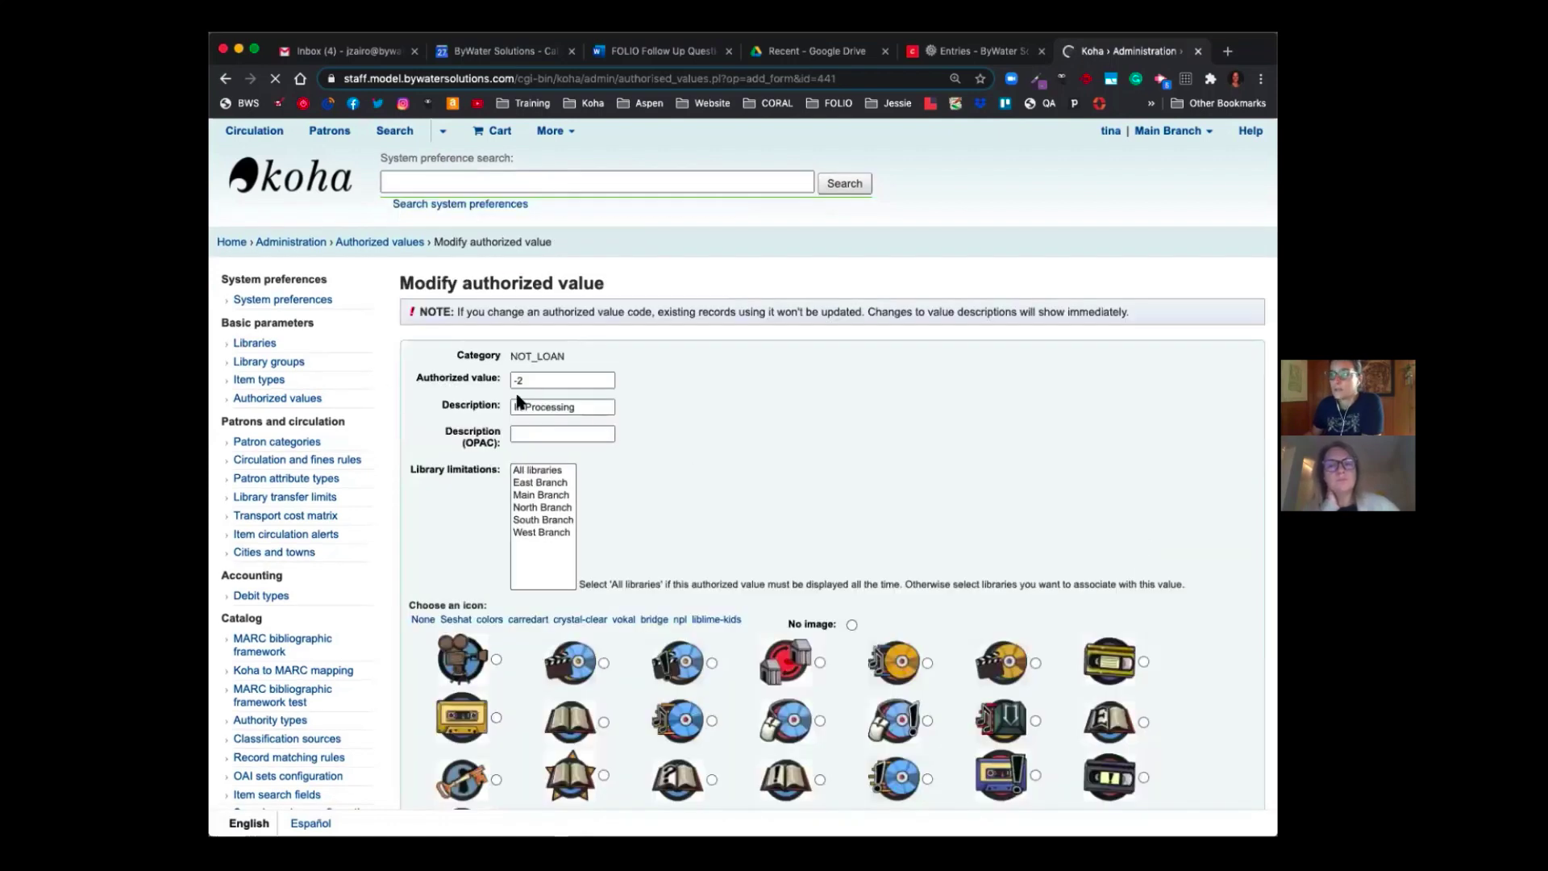
left_click_drag(514, 413, 613, 414)
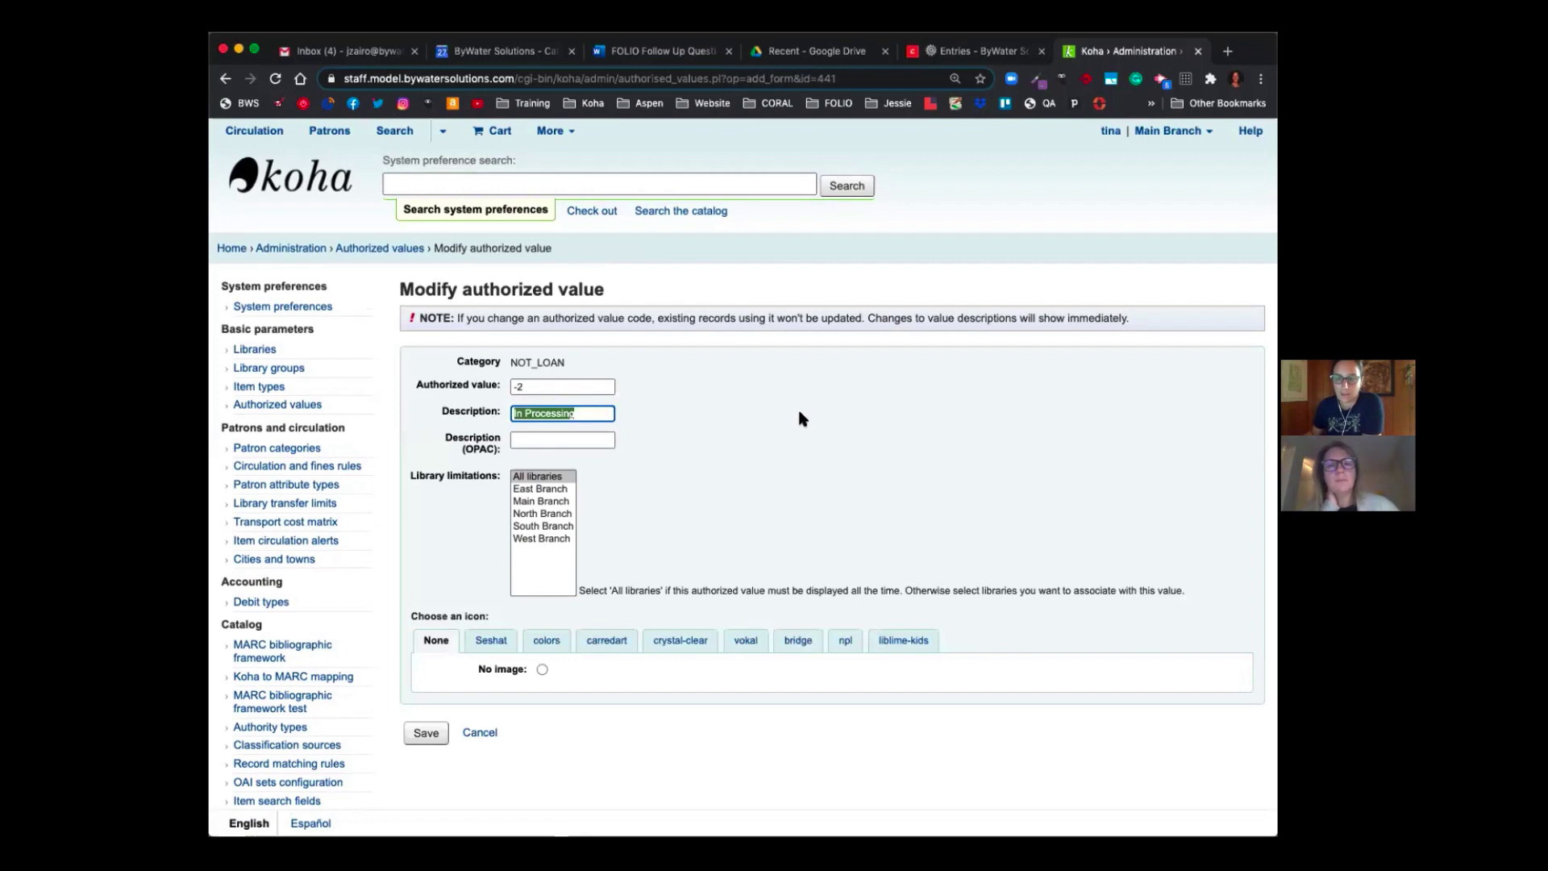
left_click(492, 732)
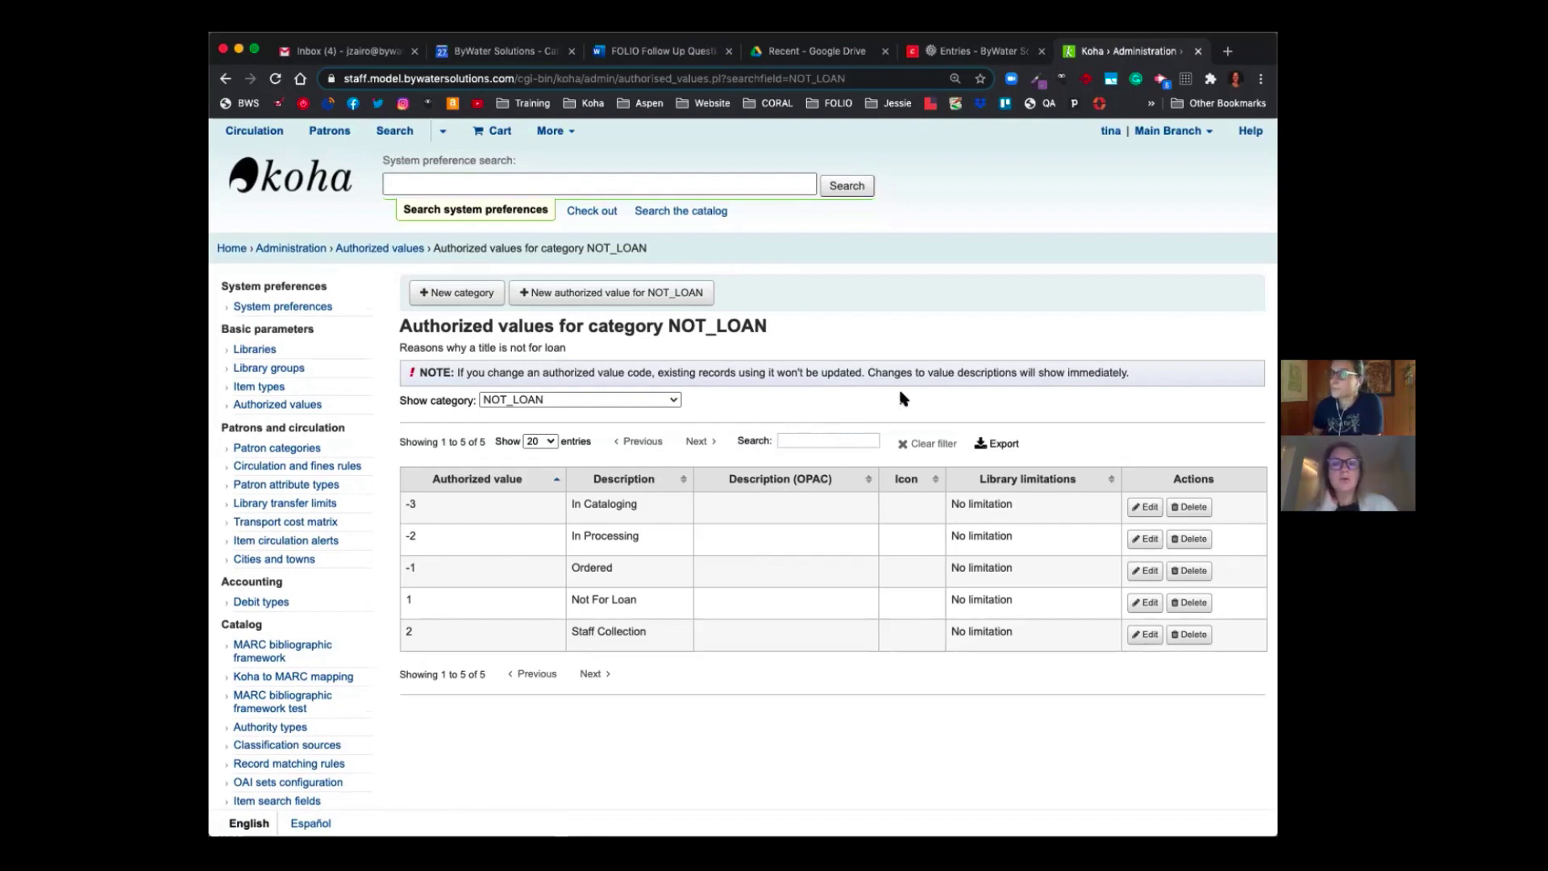
Step: Return via the breadcrumb to the category list, entries 1–20 of 44
left_click(389, 249)
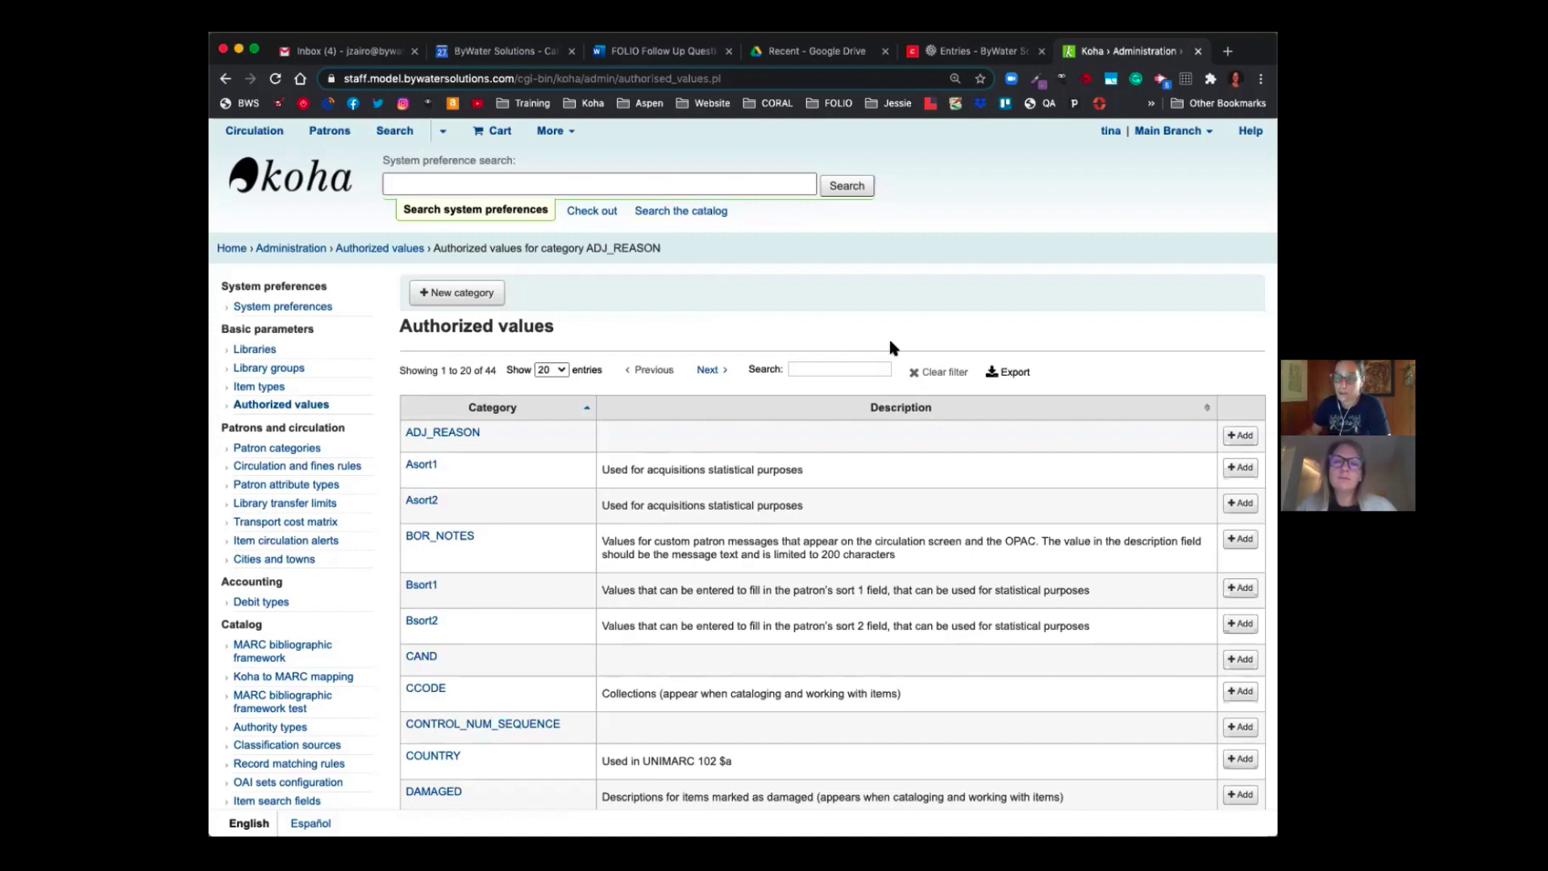
Step: Open the CCODE category from the authorized values list to view its collection codes
left_click(427, 691)
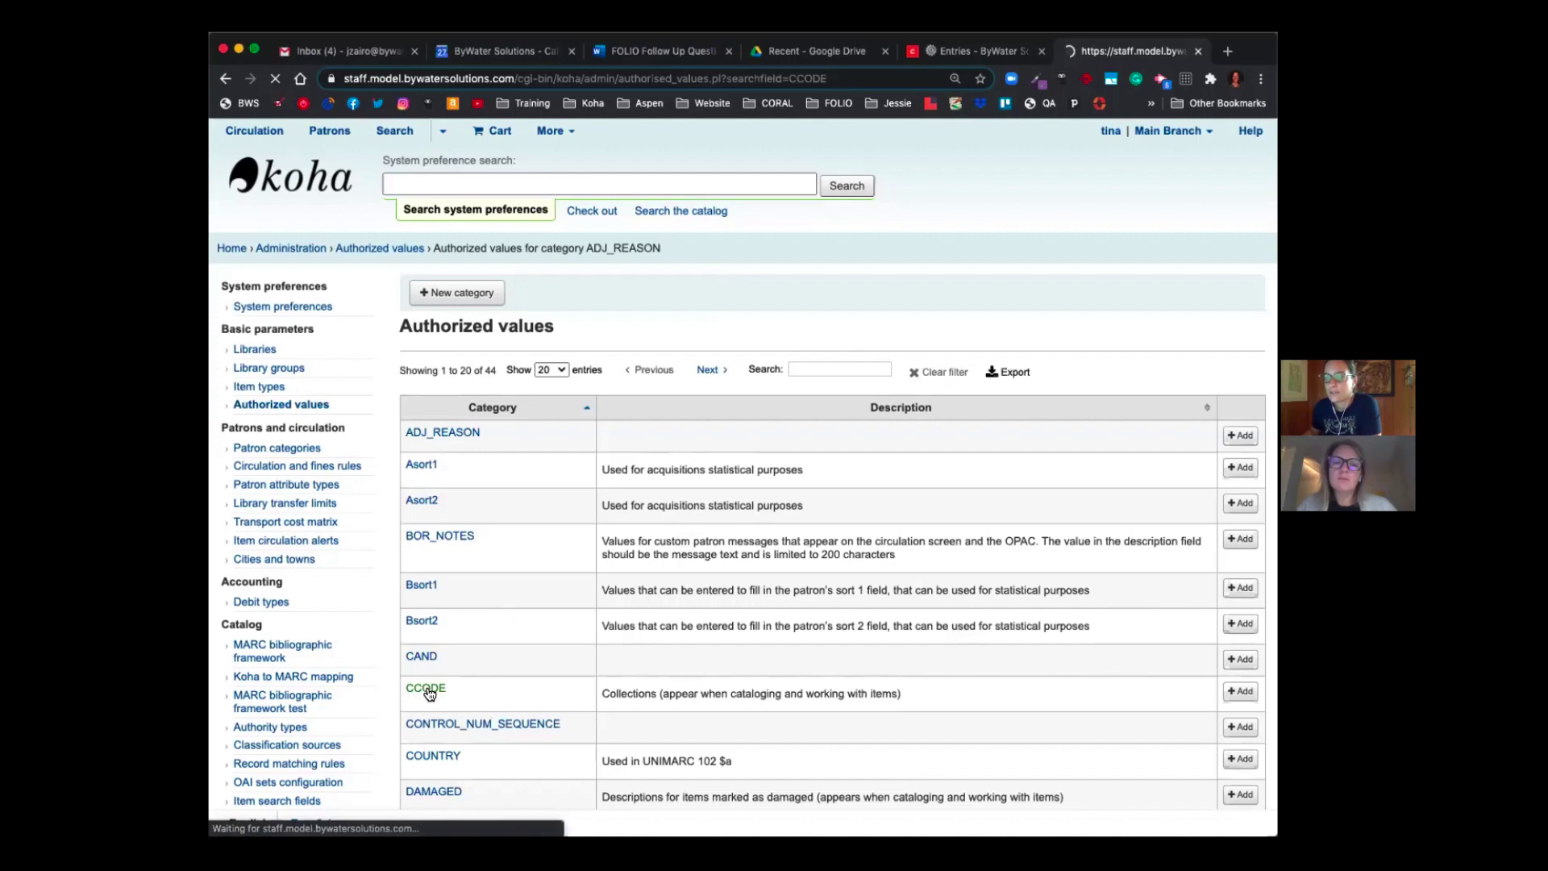